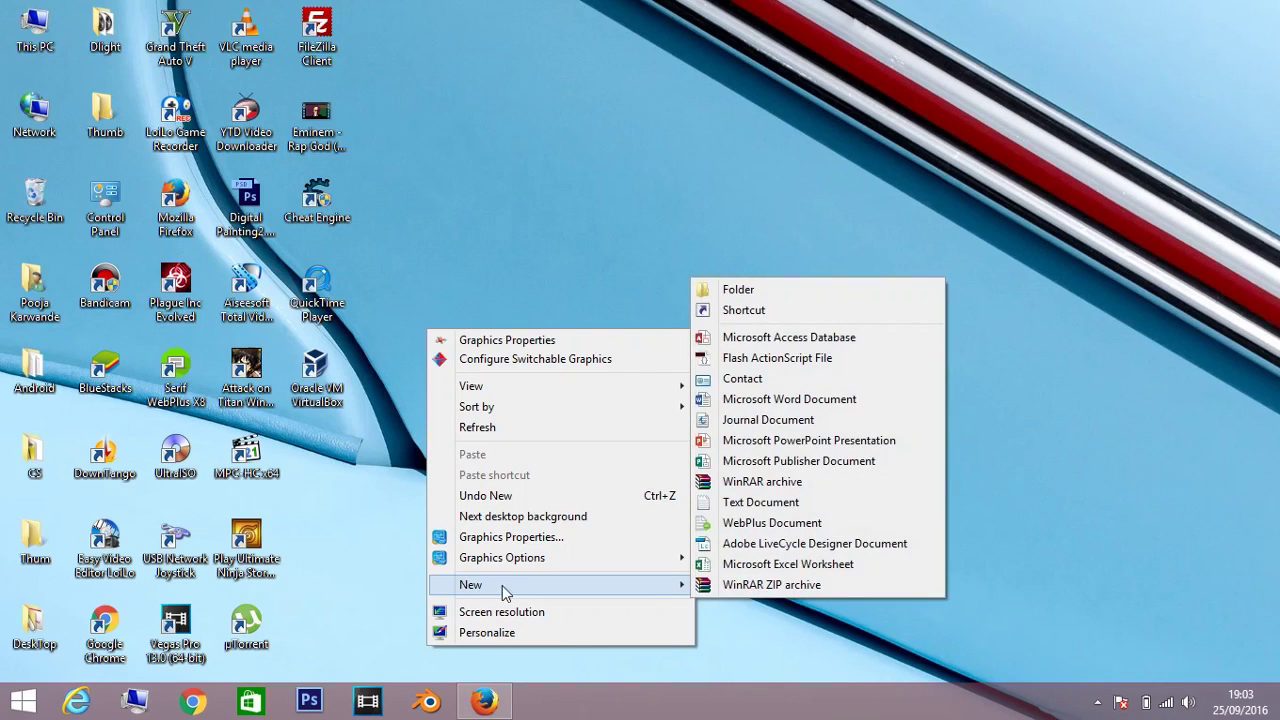
pyautogui.click(783, 508)
pyautogui.press('Return')
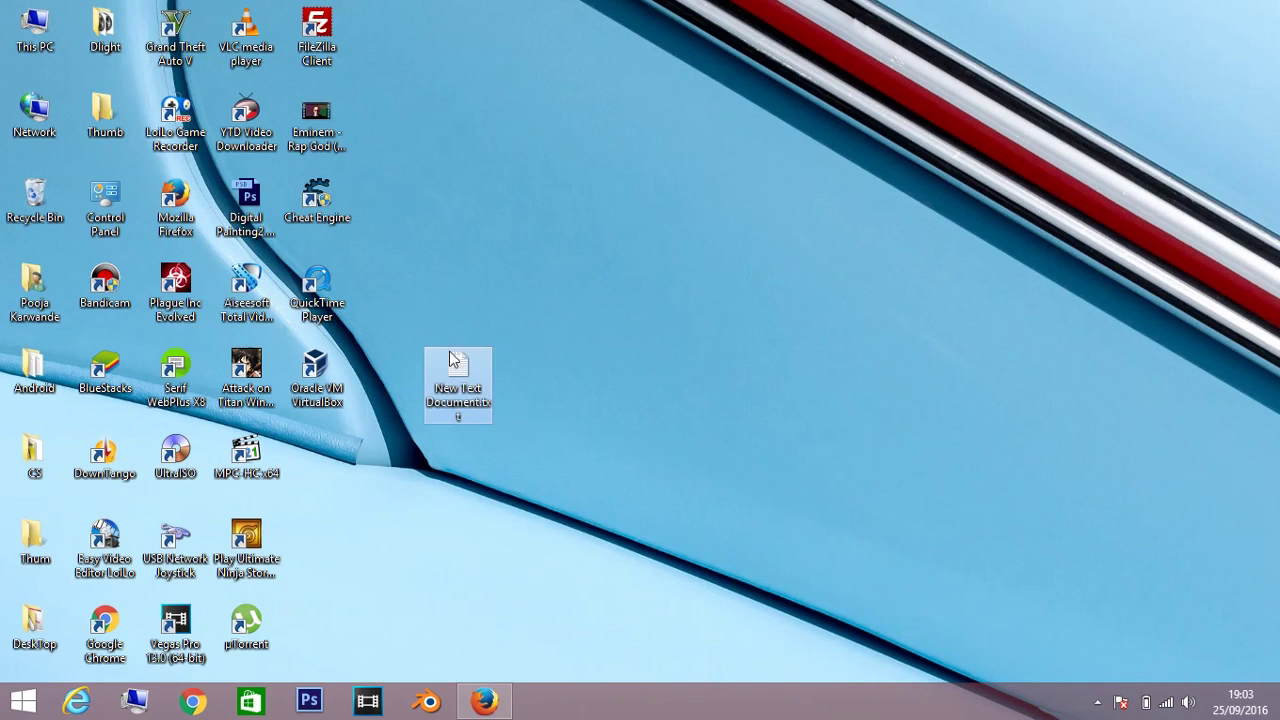
pyautogui.doubleClick(455, 366)
pyautogui.write('http://store.steampowered.com/')
pyautogui.hotkey('ctrl', 'a')
pyautogui.click(366, 161)
# Set the Notepad font size to 48 pt.
pyautogui.click(388, 203)
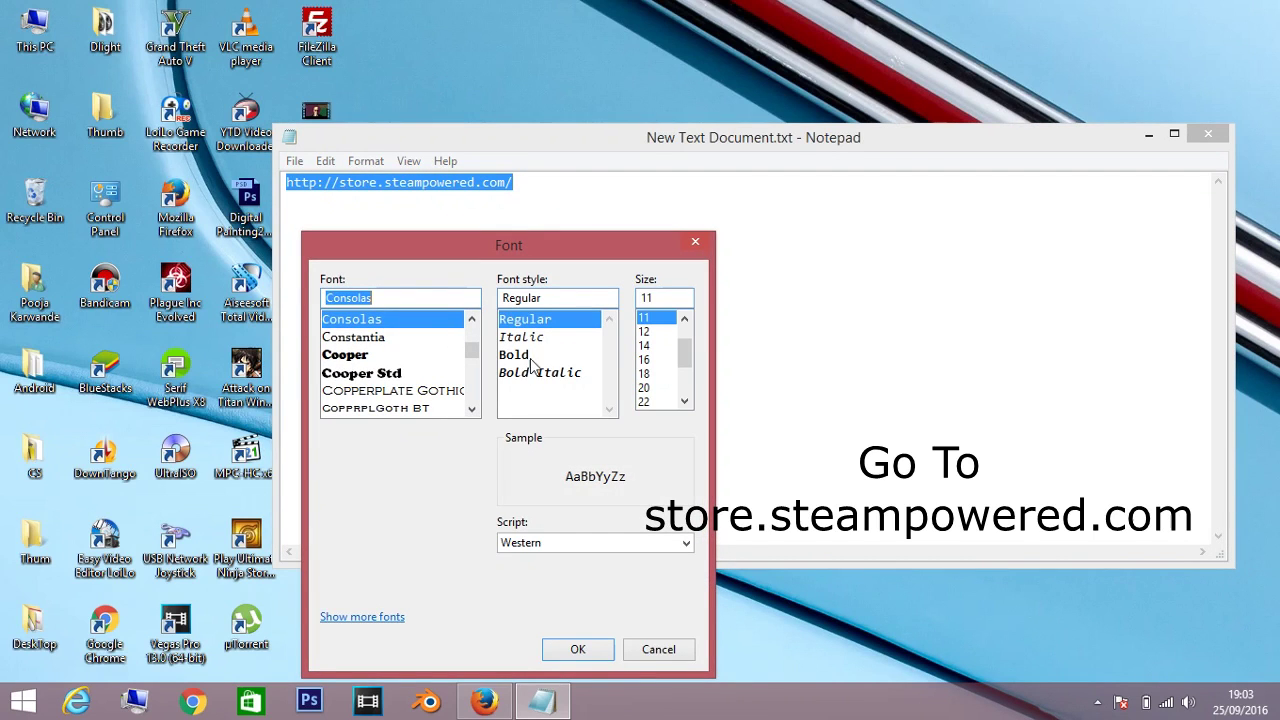
pyautogui.click(686, 375)
pyautogui.click(676, 388)
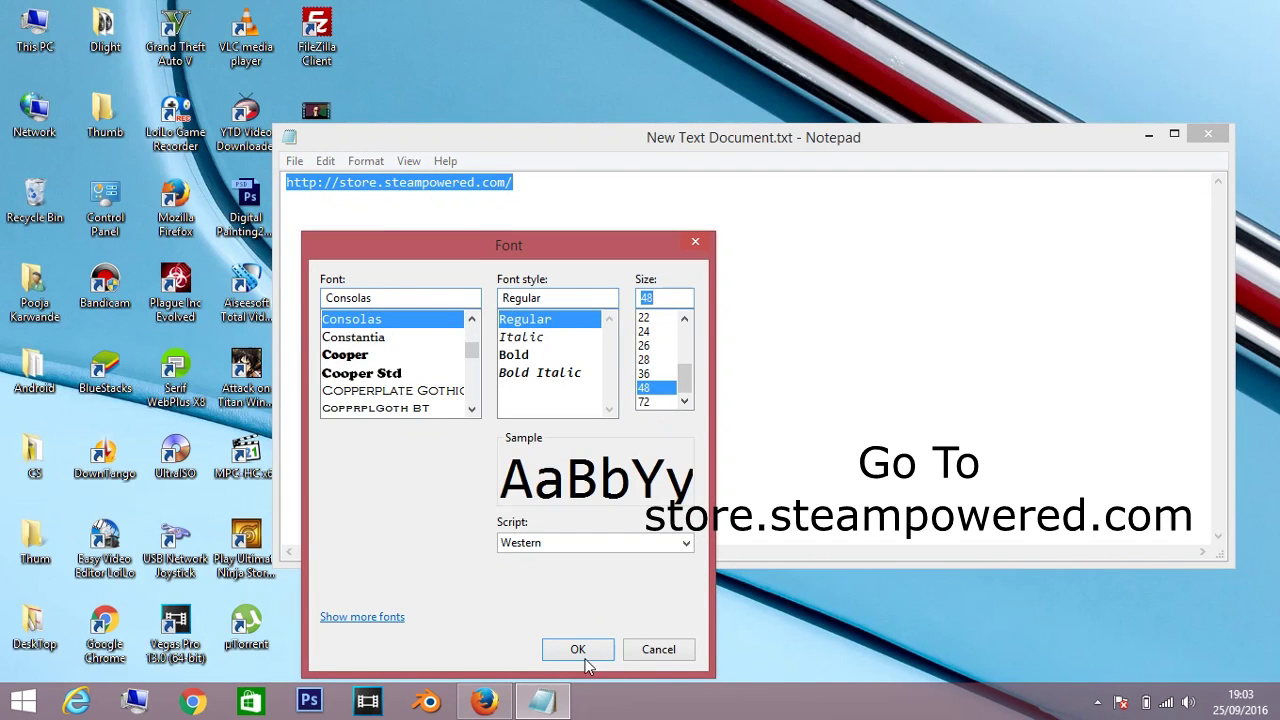
pyautogui.click(578, 650)
# Widen the window and trim the address to store.steampowered.com.
pyautogui.click(900, 430)
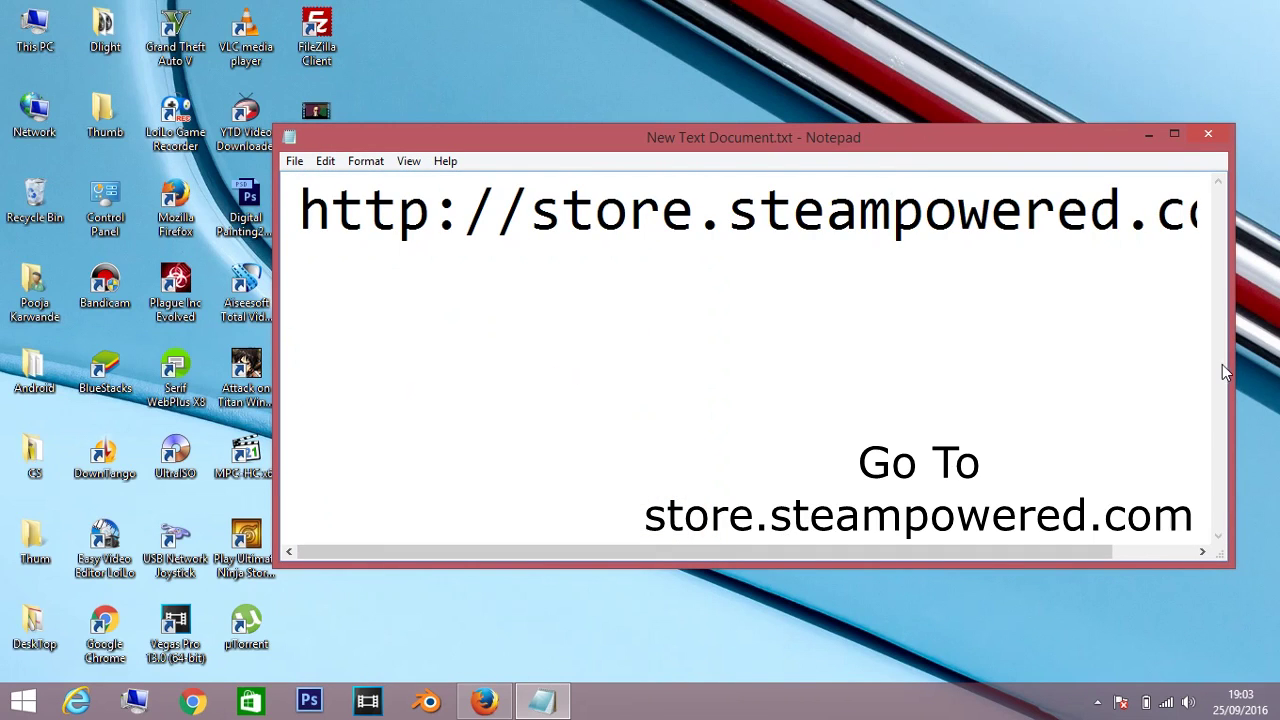
pyautogui.moveTo(277, 360); pyautogui.dragTo(112, 360)
pyautogui.click(1154, 214)
pyautogui.press('BackSpace')
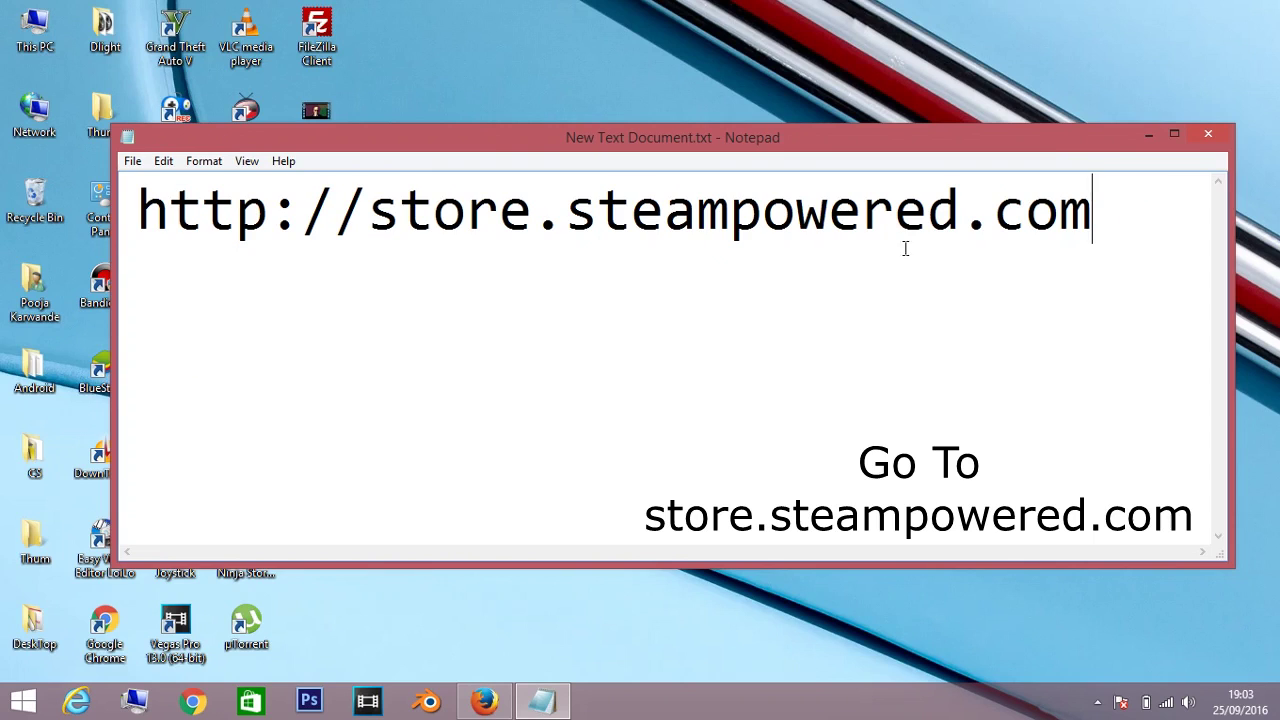
pyautogui.click(380, 215)
pyautogui.press('BackSpace')
pyautogui.press('BackSpace')
pyautogui.press('BackSpace')
pyautogui.press('BackSpace')
pyautogui.press('BackSpace')
pyautogui.press('BackSpace')
pyautogui.press('BackSpace')
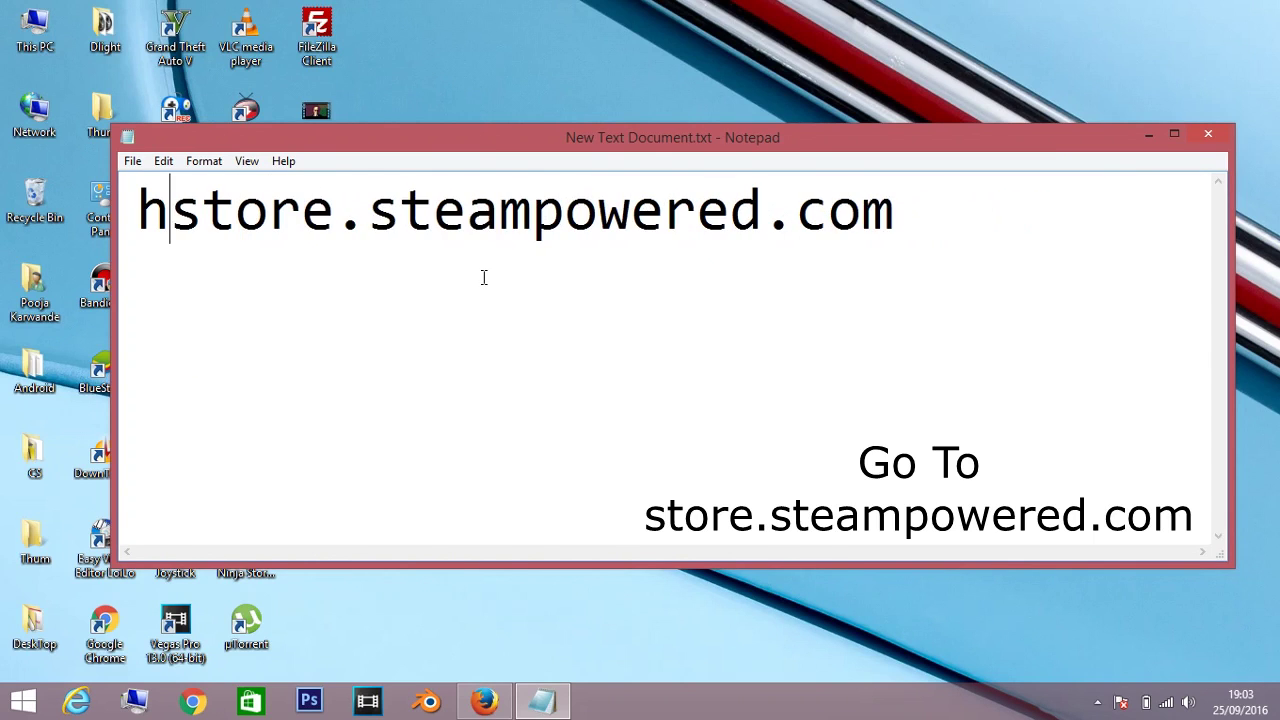
pyautogui.click(990, 214)
pyautogui.hotkey('ctrl', 'a')
pyautogui.click(990, 214)
# Minimize Notepad, refresh the desktop and move the New Text Document icon down-left.
pyautogui.click(1150, 134)
pyautogui.moveTo(918, 126); pyautogui.dragTo(731, 220)
pyautogui.rightClick(722, 222)
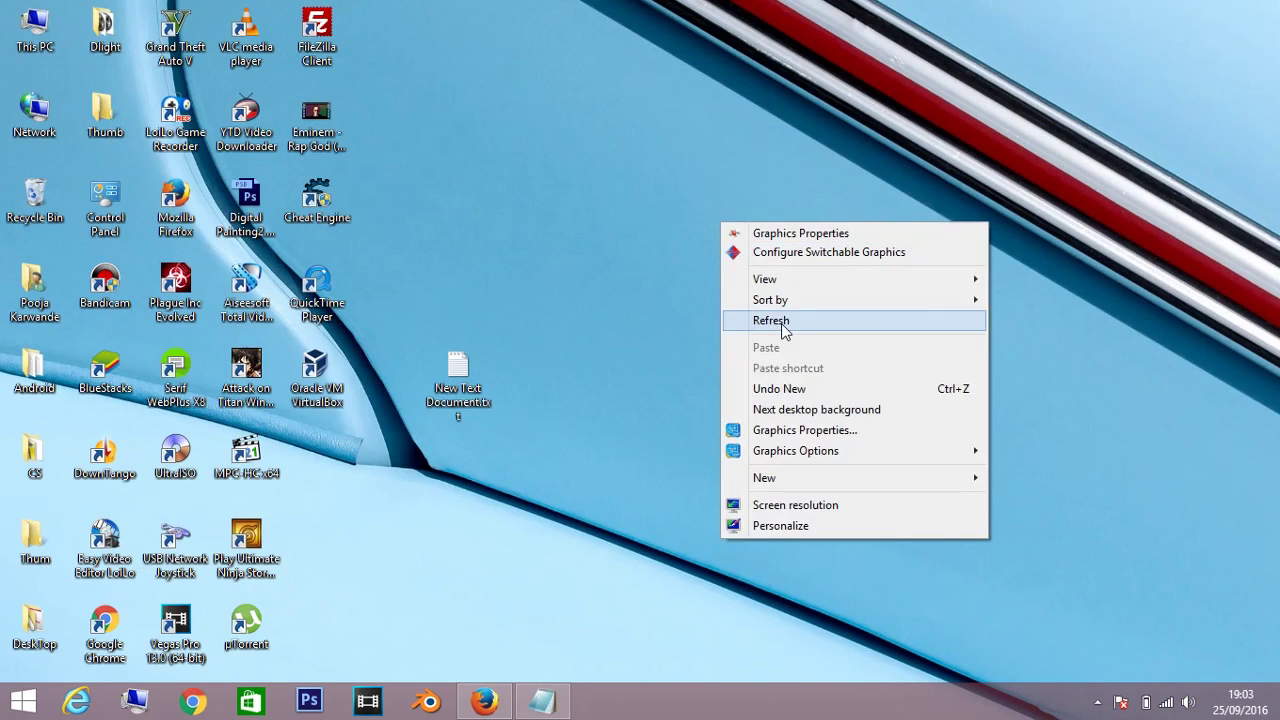
pyautogui.rightClick(784, 327)
pyautogui.click(822, 425)
pyautogui.moveTo(460, 378); pyautogui.dragTo(318, 462)
# Save SteamSetup.exe from the Steam install page to the Desktop and run it.
pyautogui.click(484, 701)
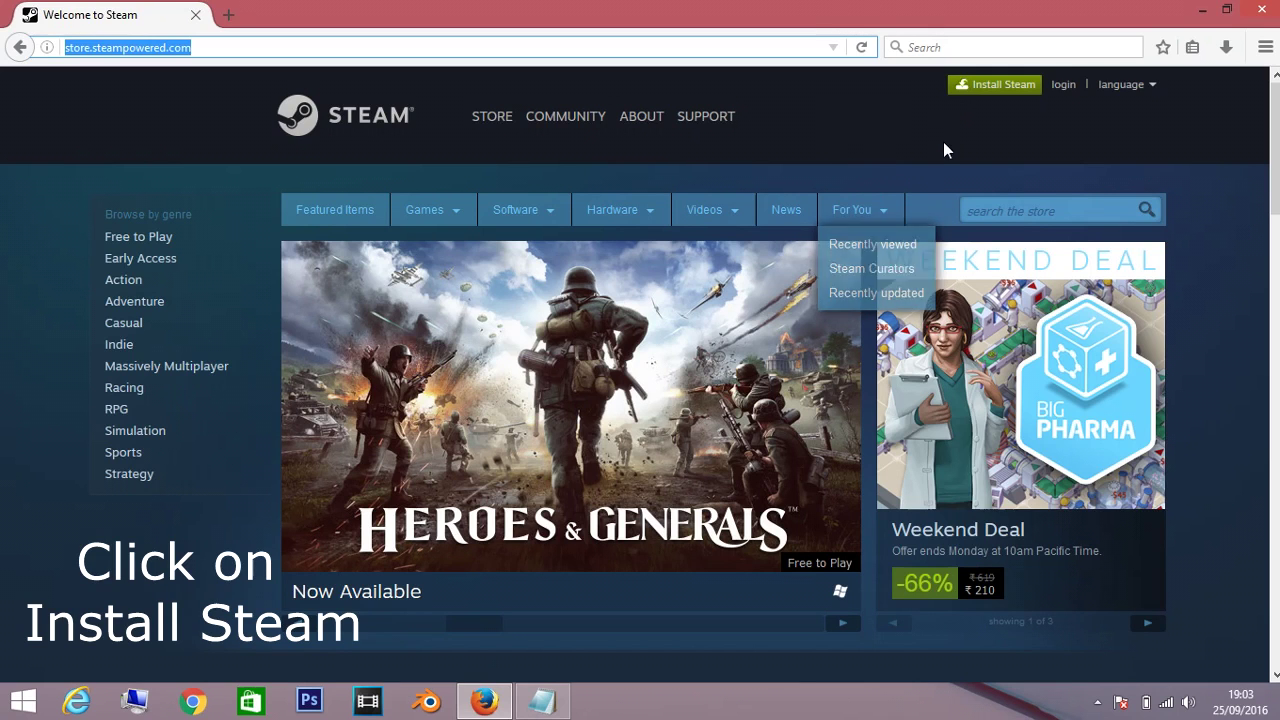
pyautogui.click(979, 97)
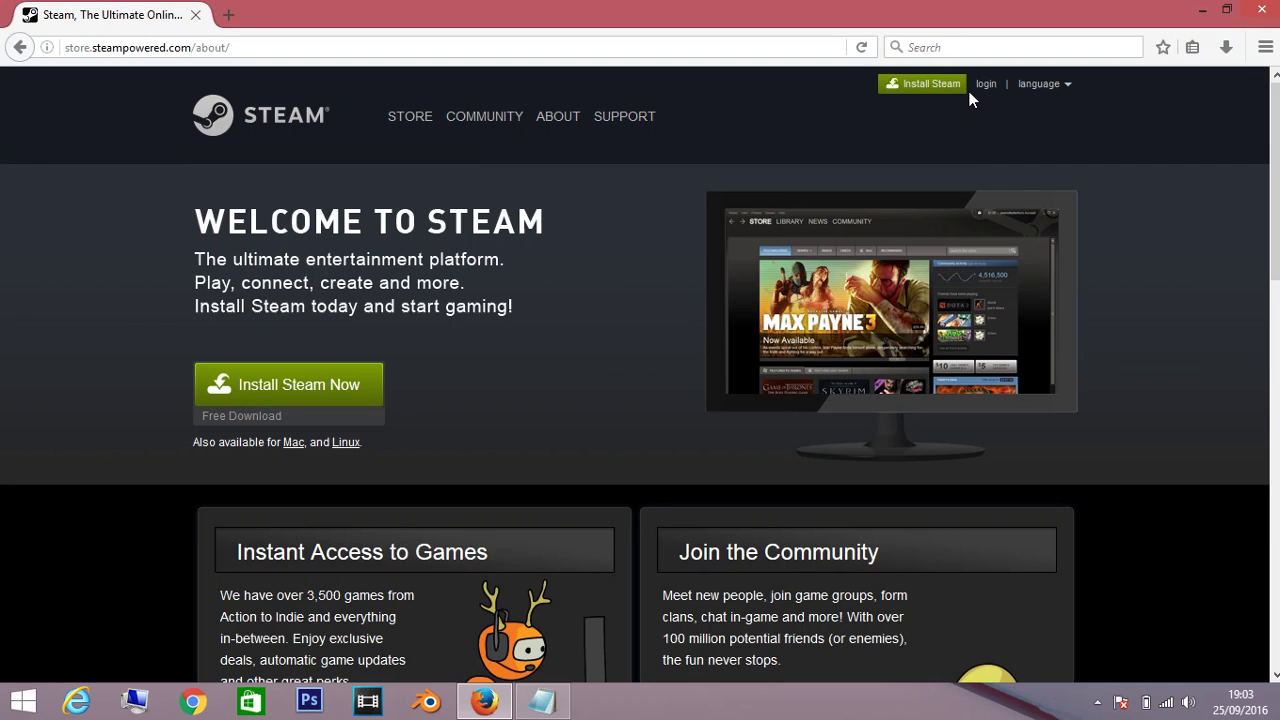
pyautogui.click(322, 398)
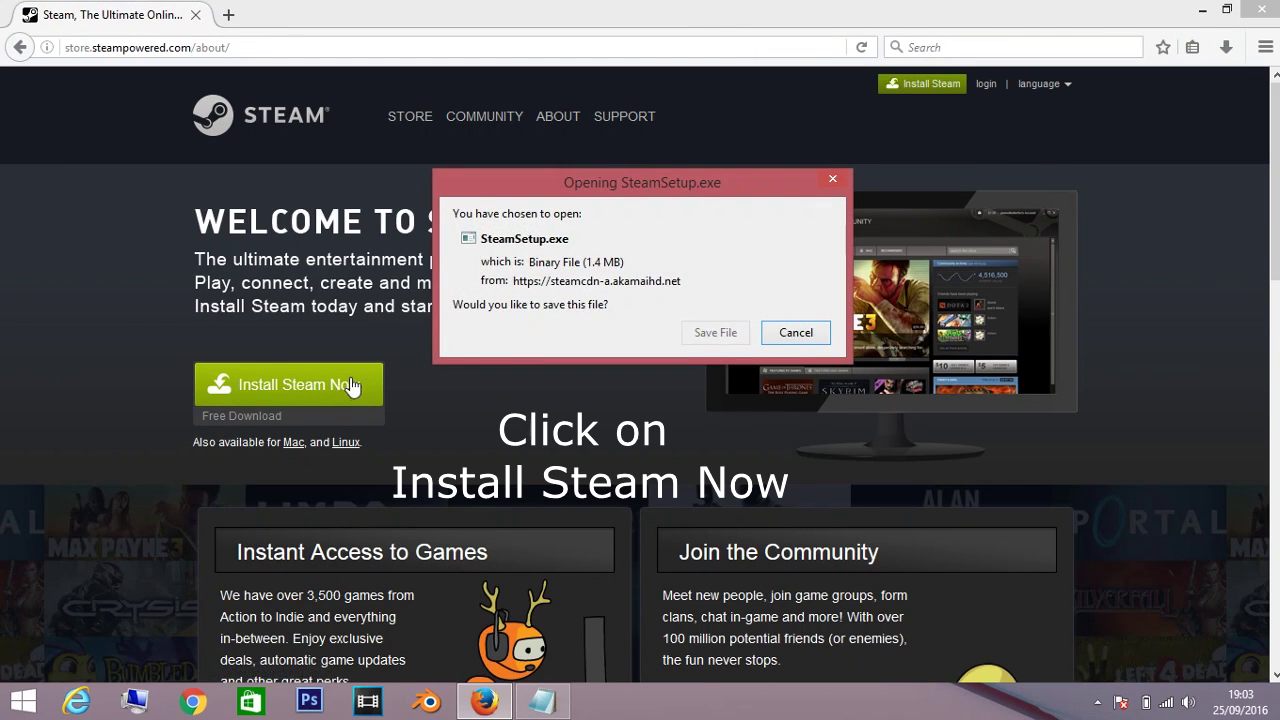
pyautogui.click(716, 336)
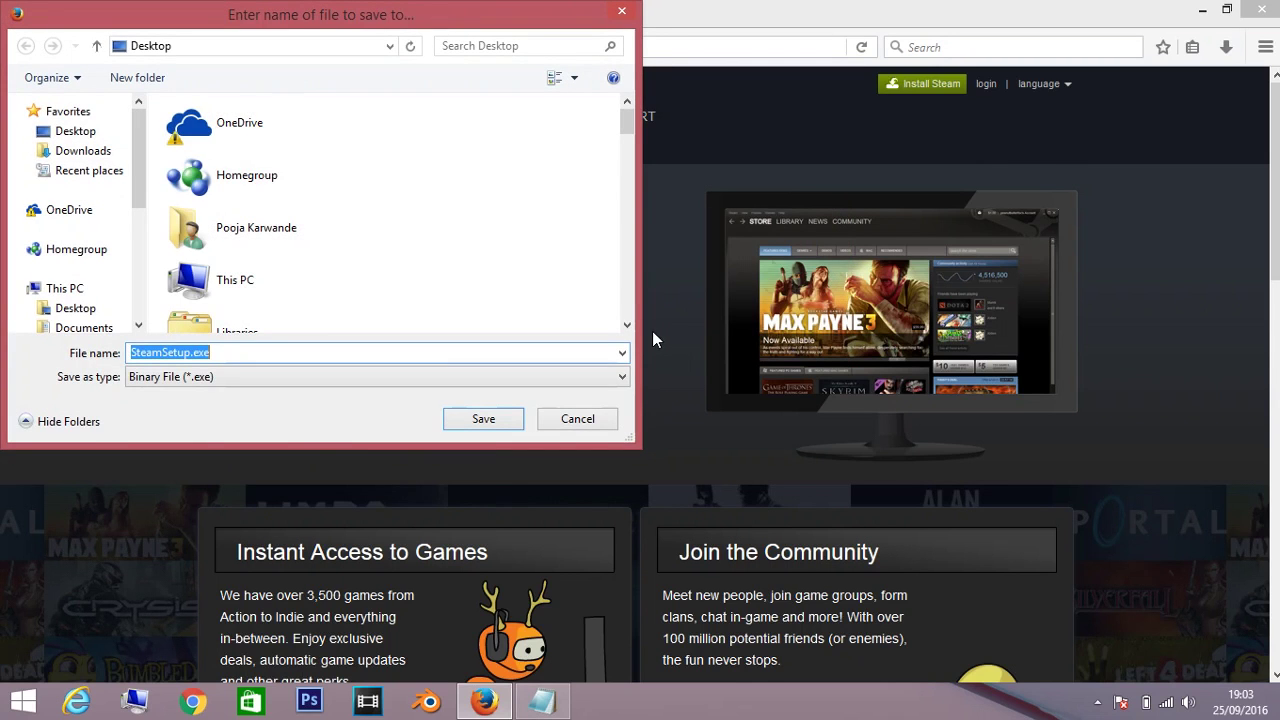
pyautogui.click(92, 132)
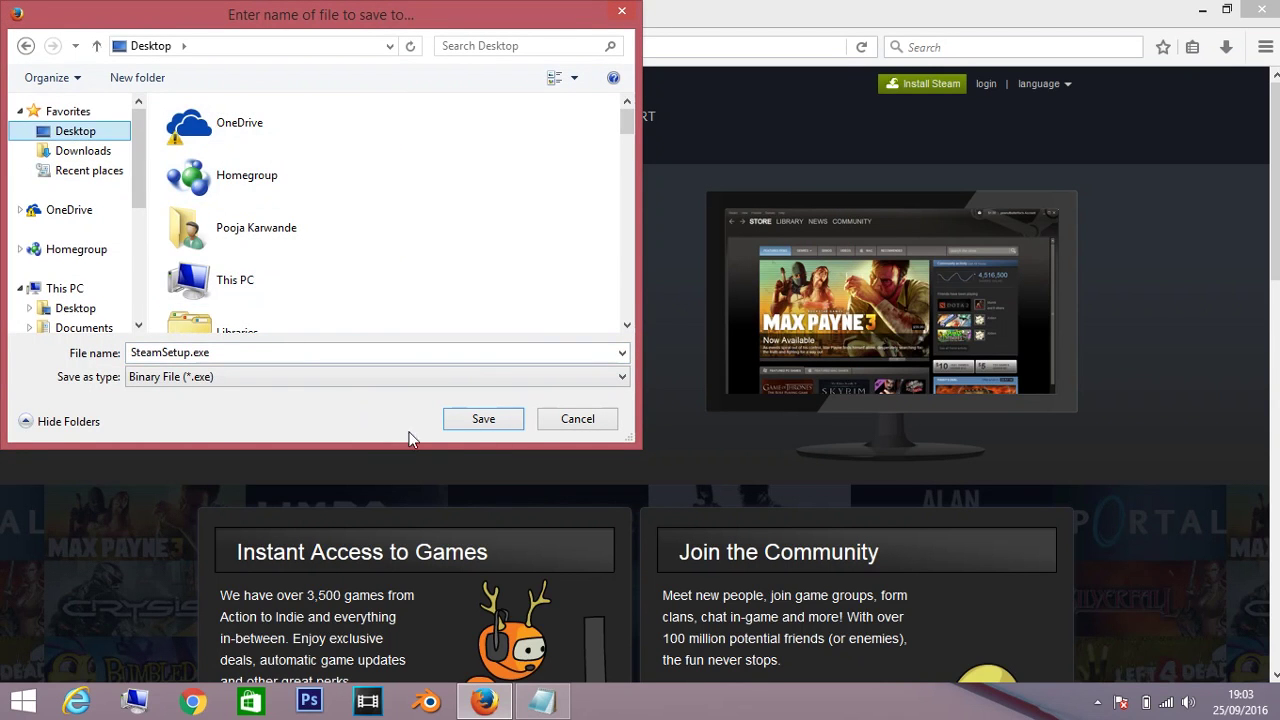
pyautogui.click(476, 420)
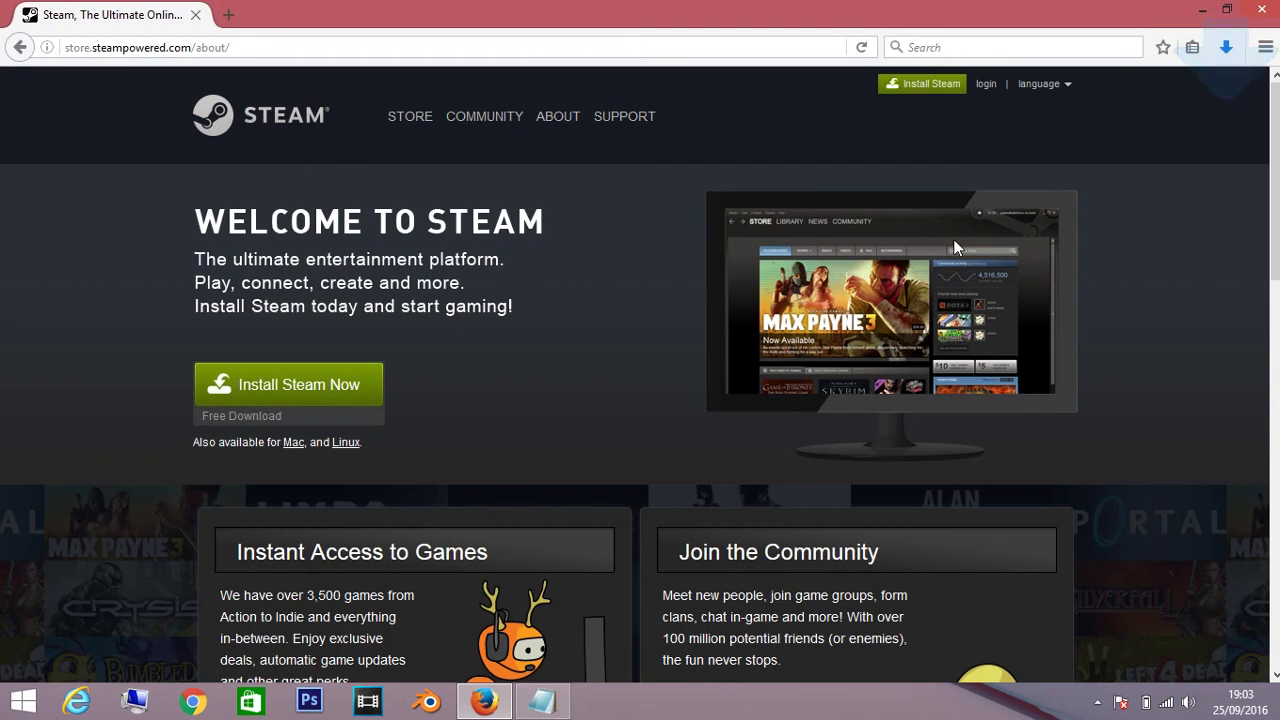
pyautogui.click(1226, 47)
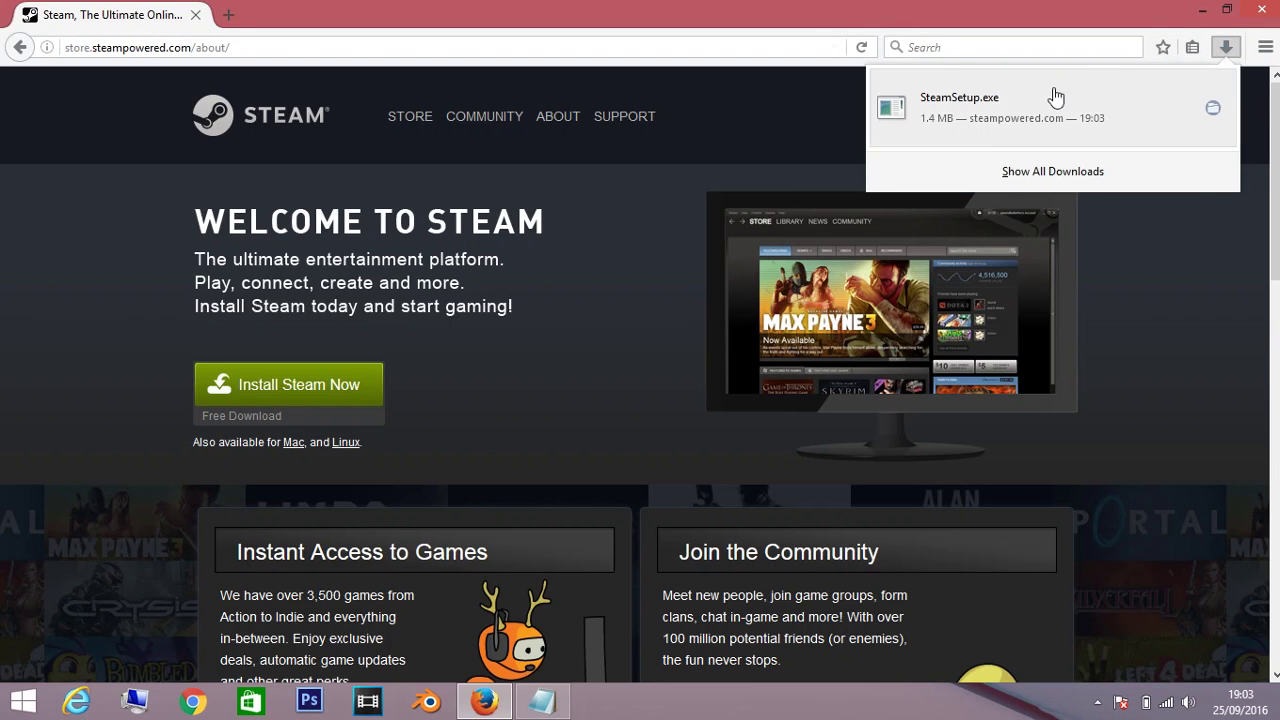
pyautogui.click(943, 118)
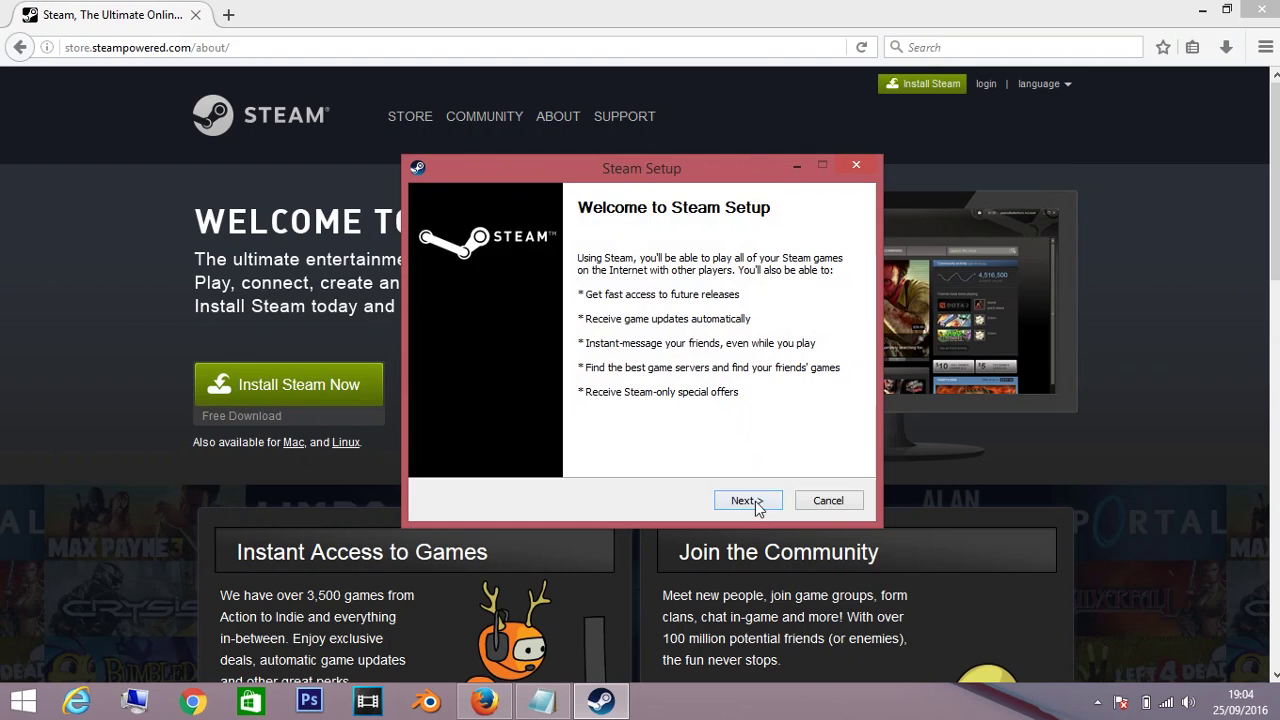
# Accept the licence and install Steam to C:\Program Files (x86)\Steam, showing the details log.
pyautogui.click(748, 500)
pyautogui.click(1202, 9)
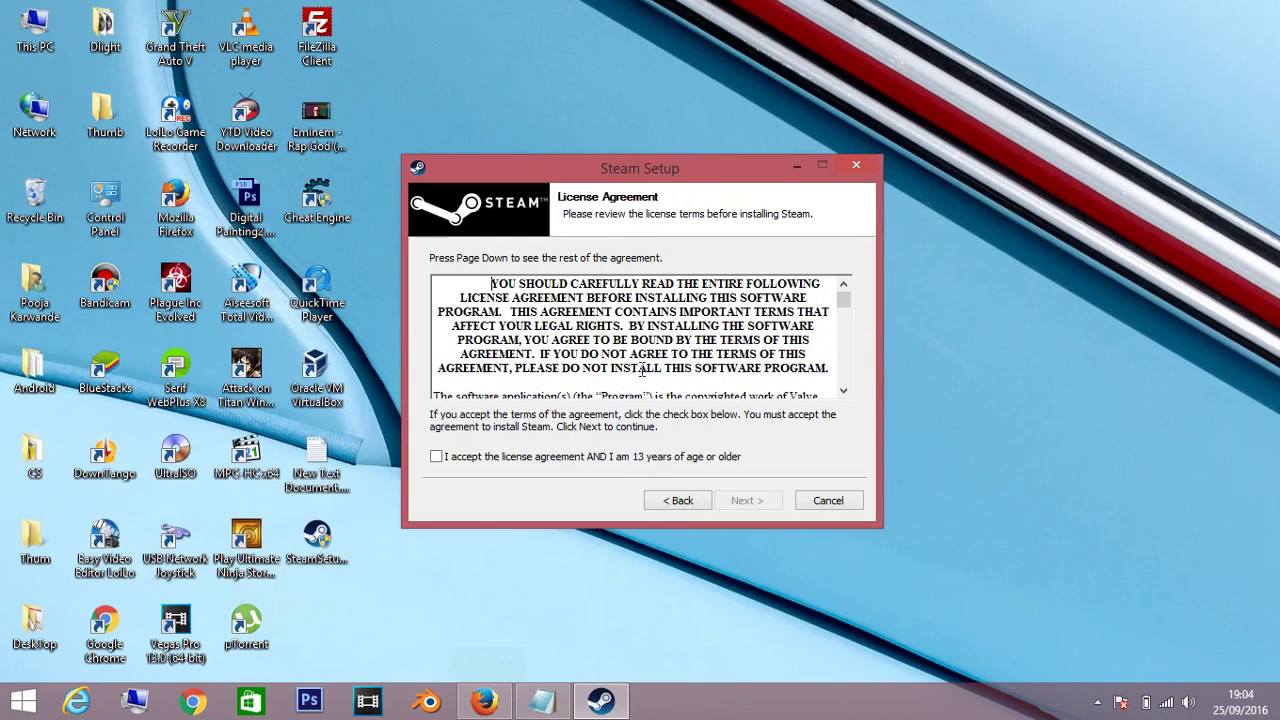
pyautogui.click(437, 457)
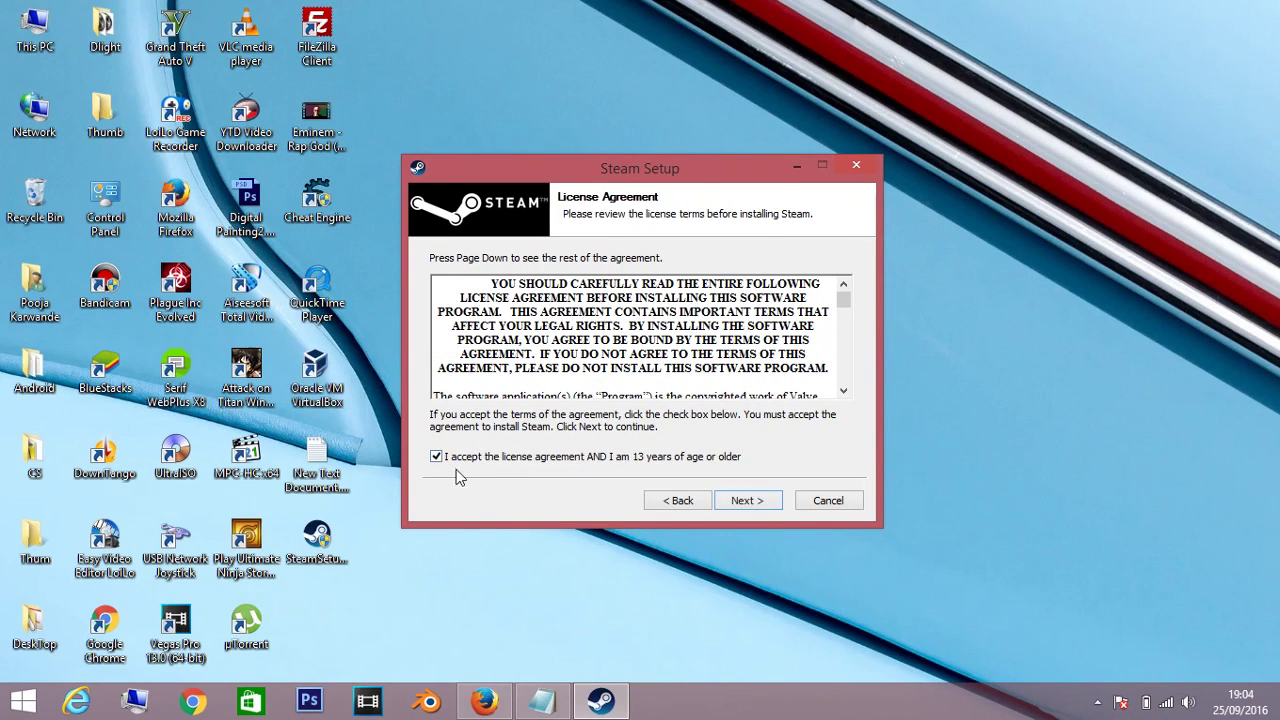
pyautogui.click(746, 500)
pyautogui.click(743, 500)
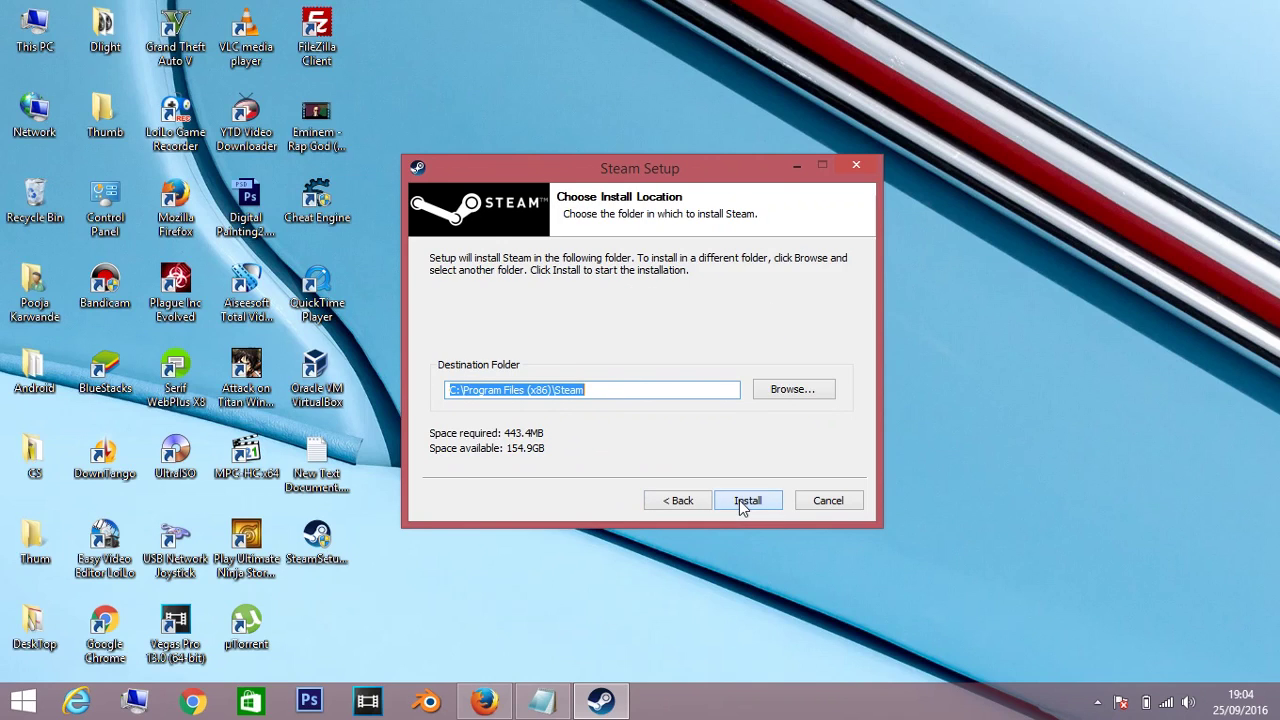
pyautogui.click(741, 503)
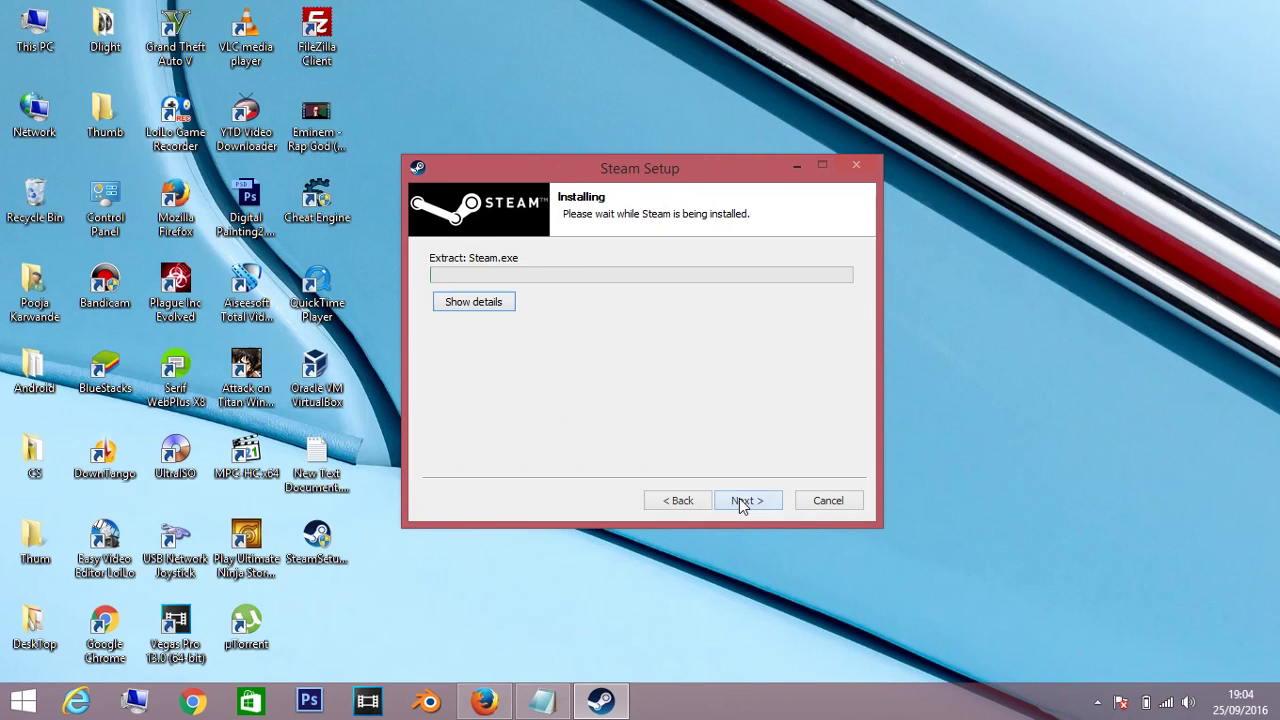
pyautogui.click(503, 303)
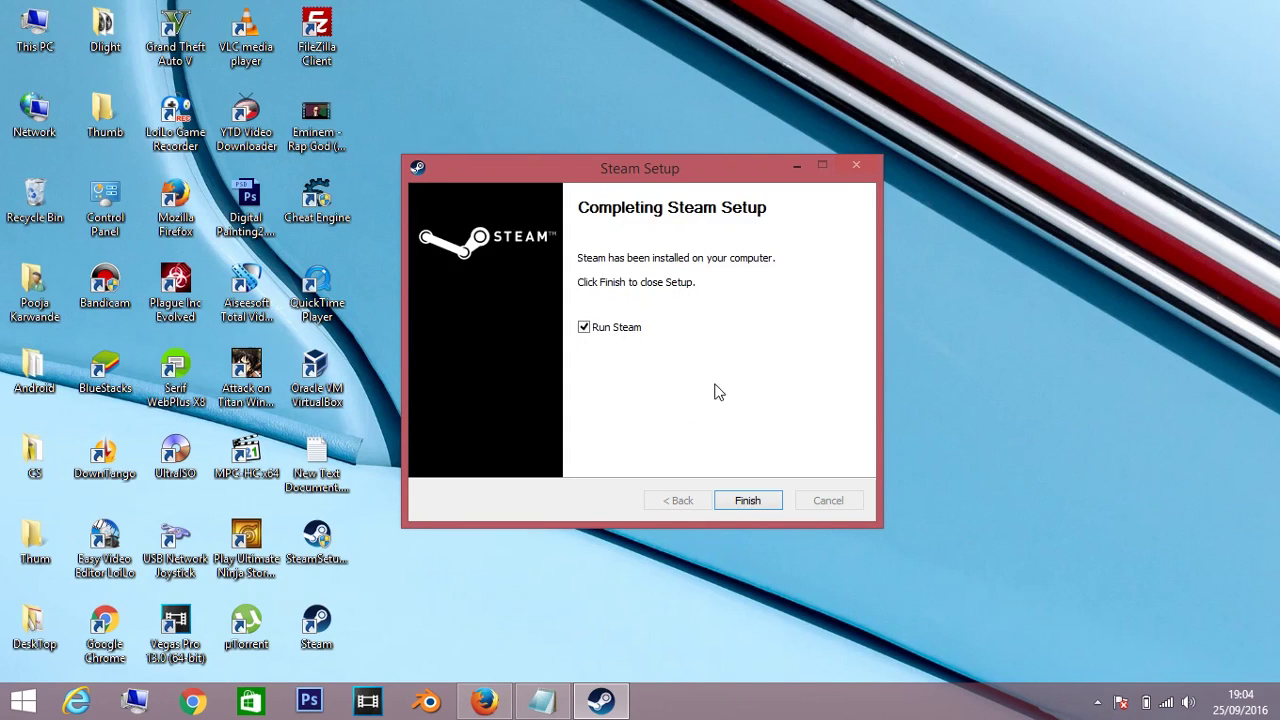
# Finish setup to launch Steam and dismiss the Information popup while it updates.
pyautogui.click(757, 502)
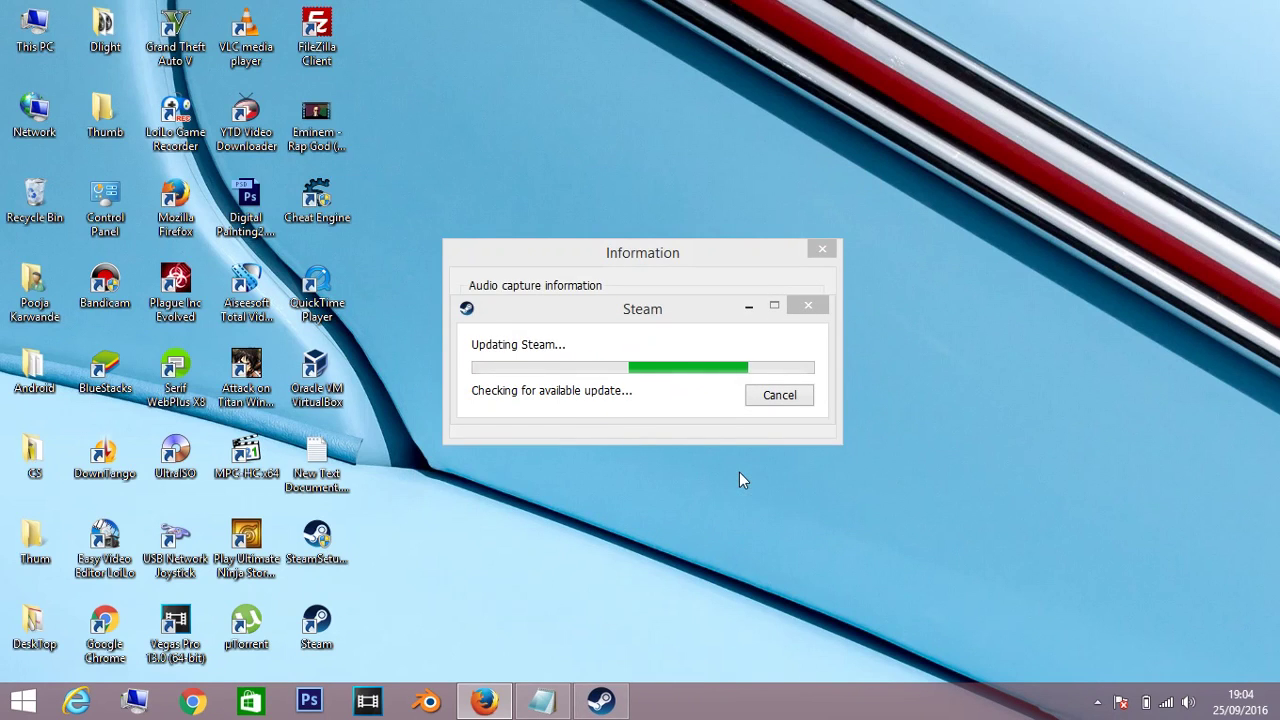
pyautogui.click(824, 254)
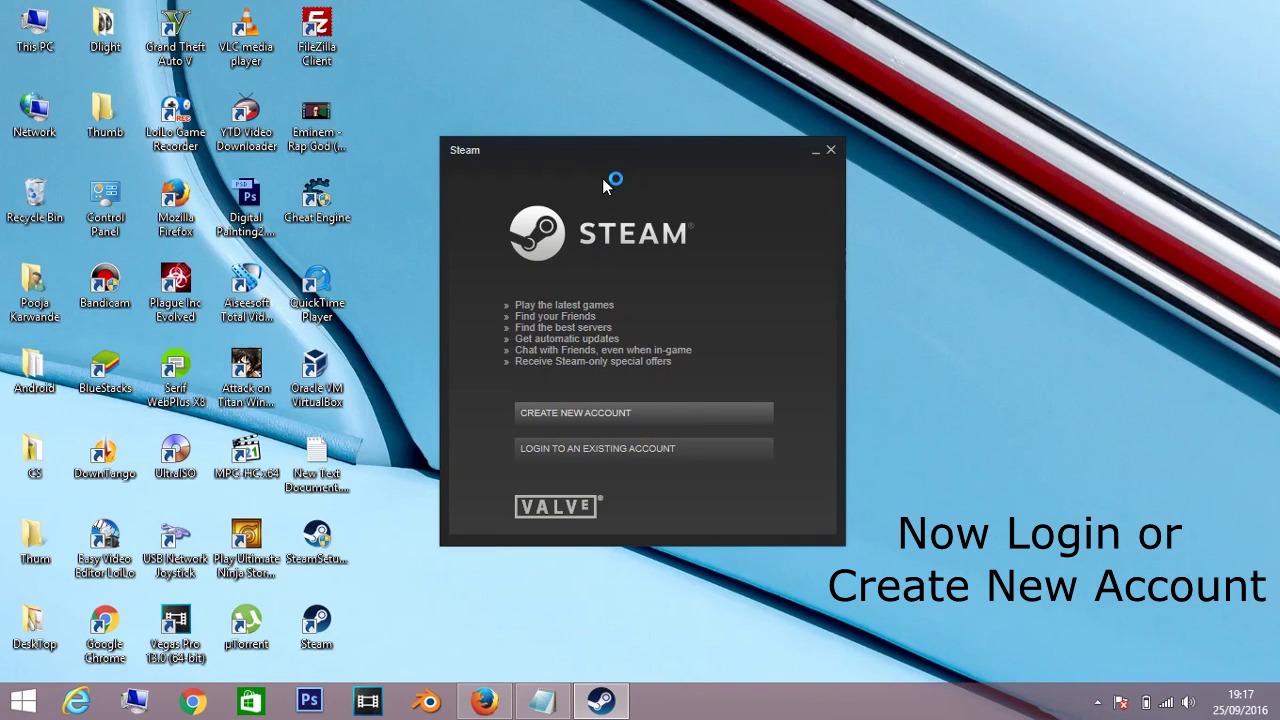
# Try logging into an existing account with the account e-mail and a password.
pyautogui.moveTo(619, 172); pyautogui.dragTo(641, 171)
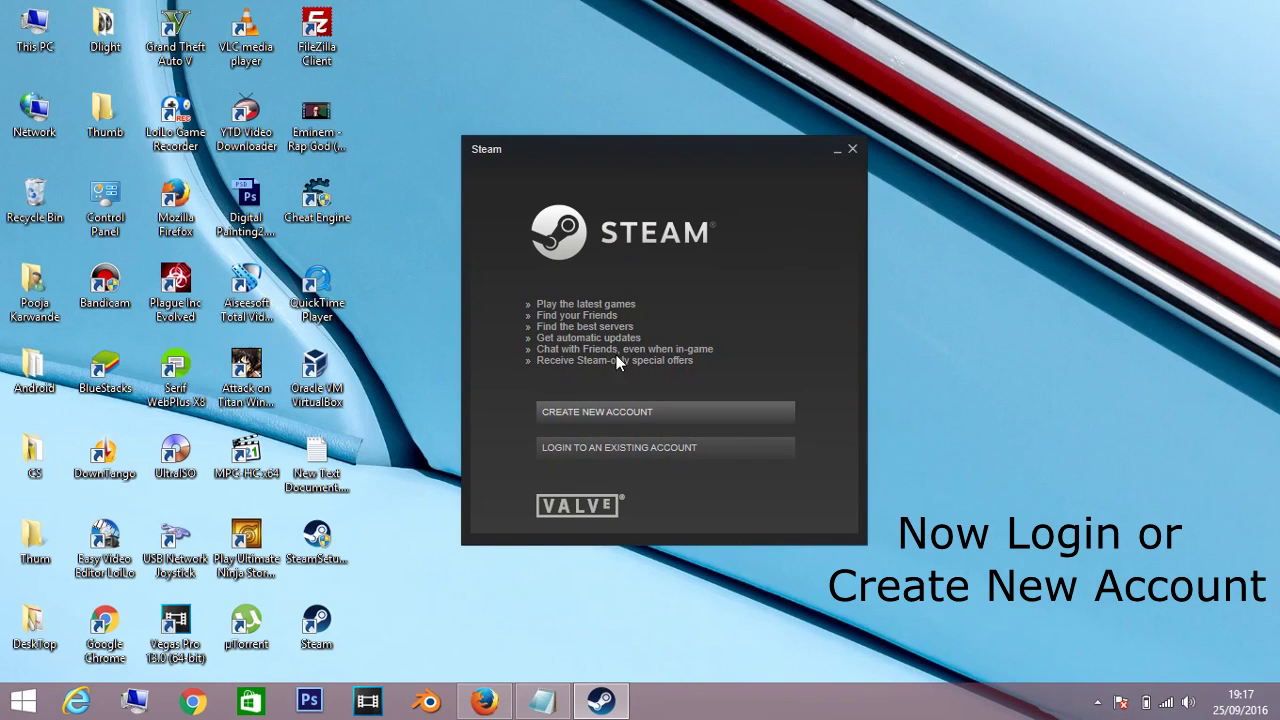
pyautogui.click(606, 447)
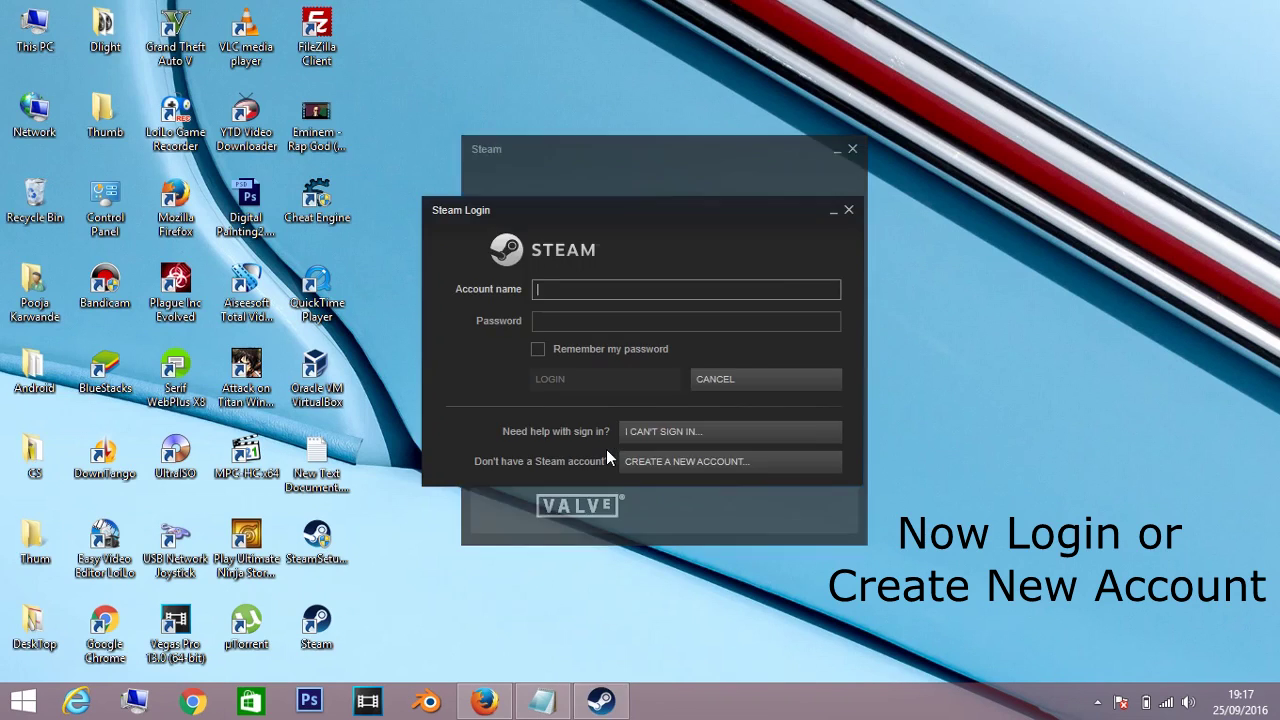
pyautogui.click(614, 320)
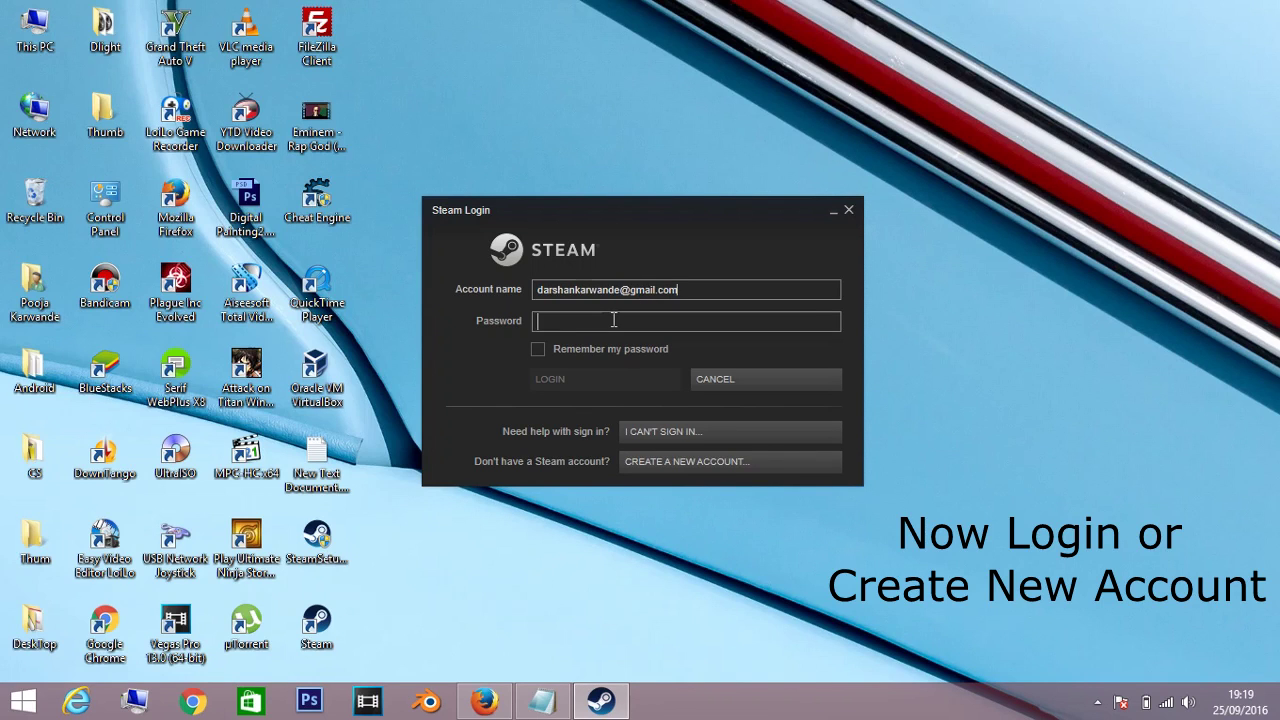
pyautogui.write('***')
pyautogui.press('Return')
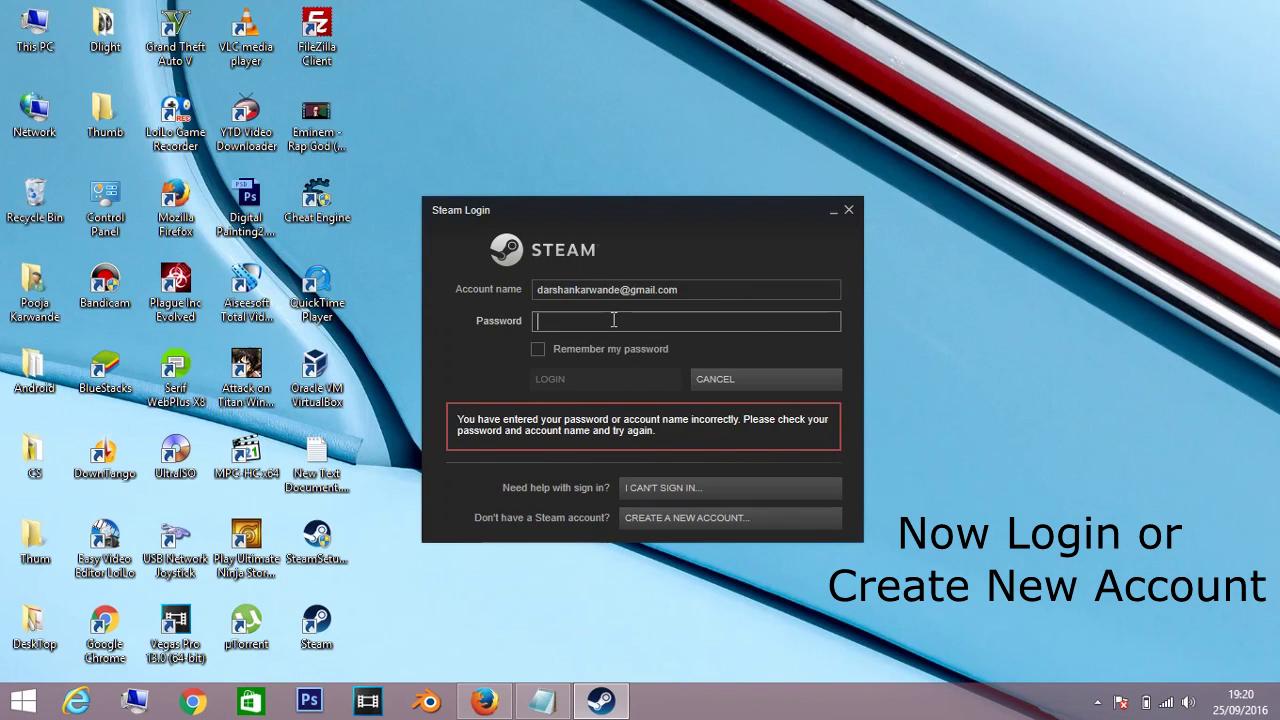
# After the error, re-enter the Steam account name and password and submit them.
pyautogui.click(691, 289)
pyautogui.write('D')
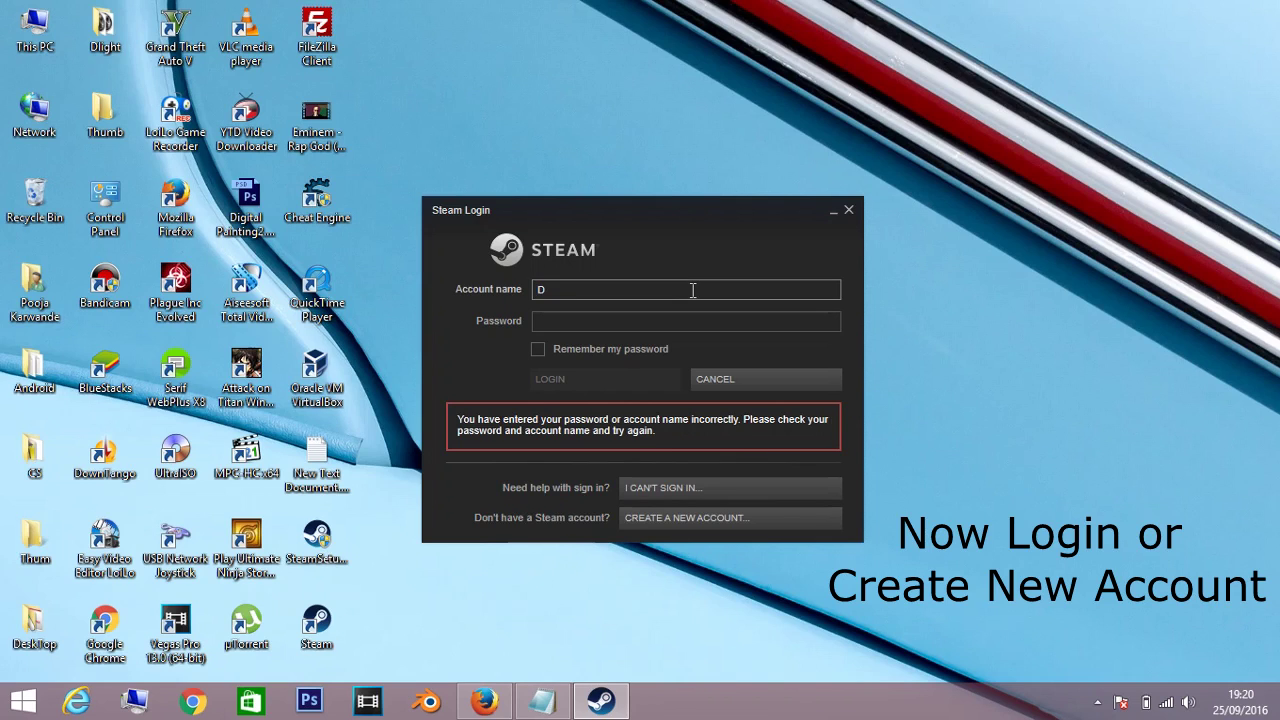
pyautogui.write('arshanK02')
pyautogui.press('Tab')
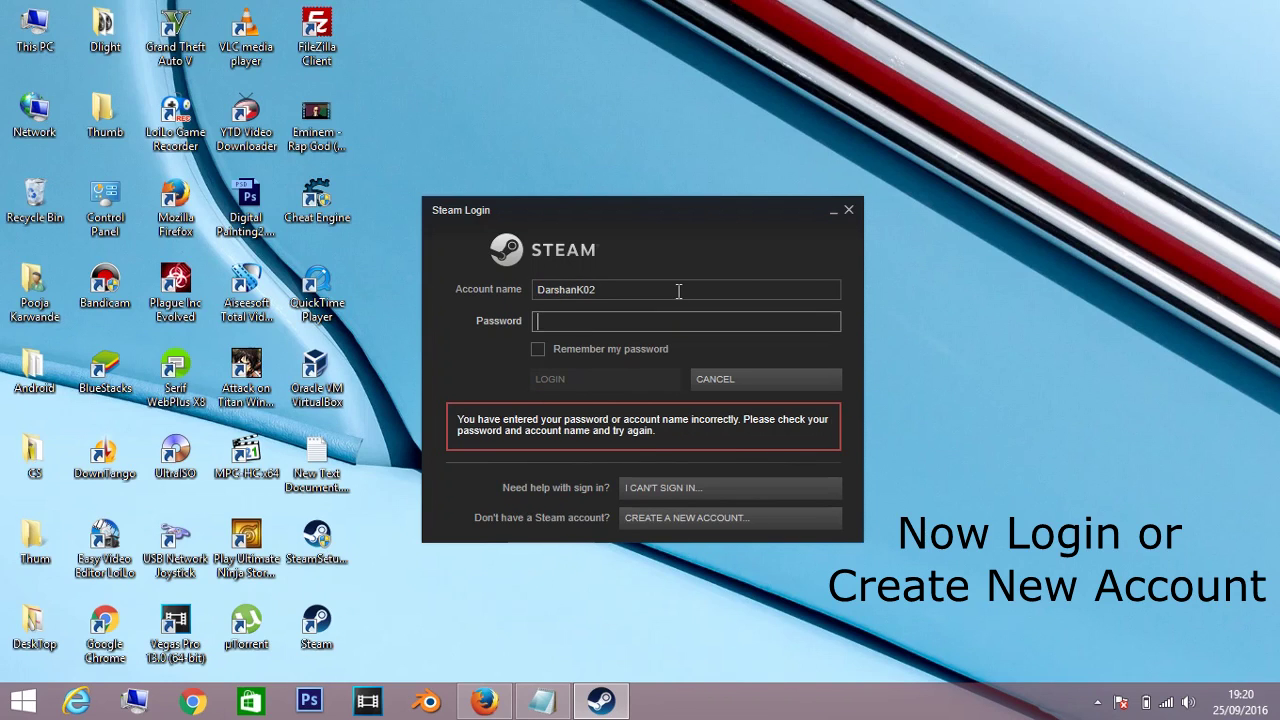
pyautogui.write('***********')
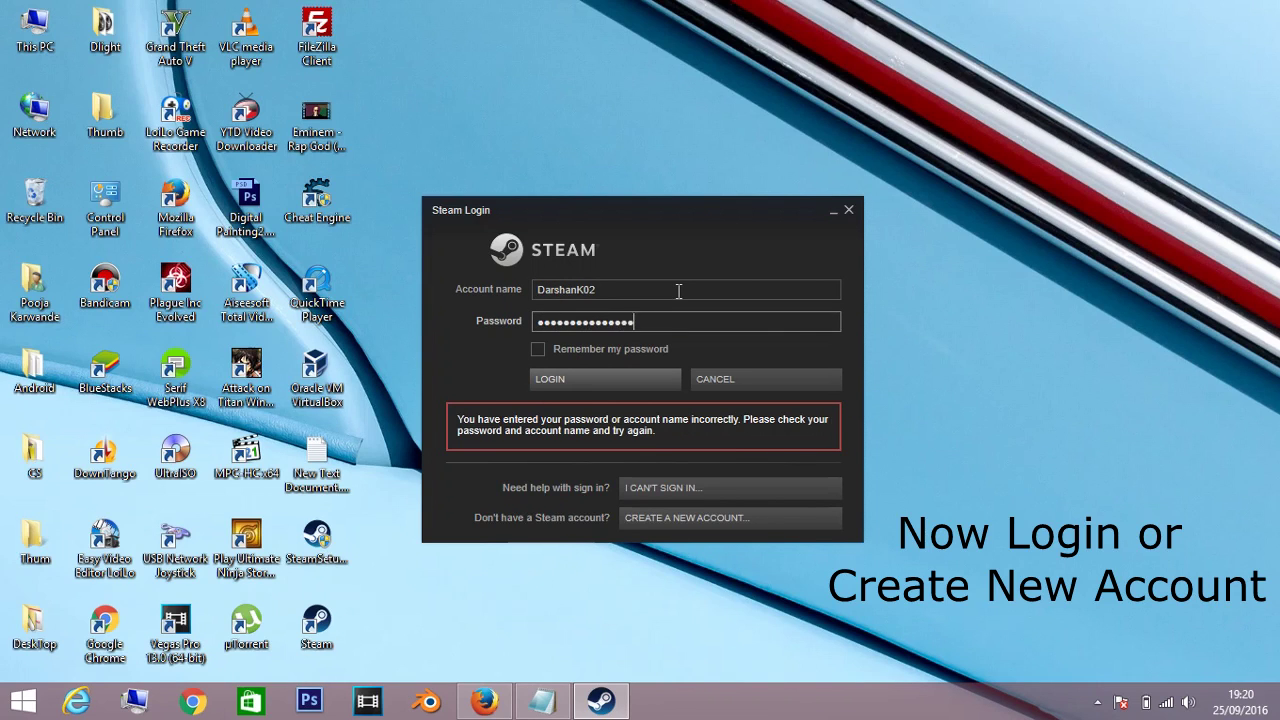
pyautogui.press('Return')
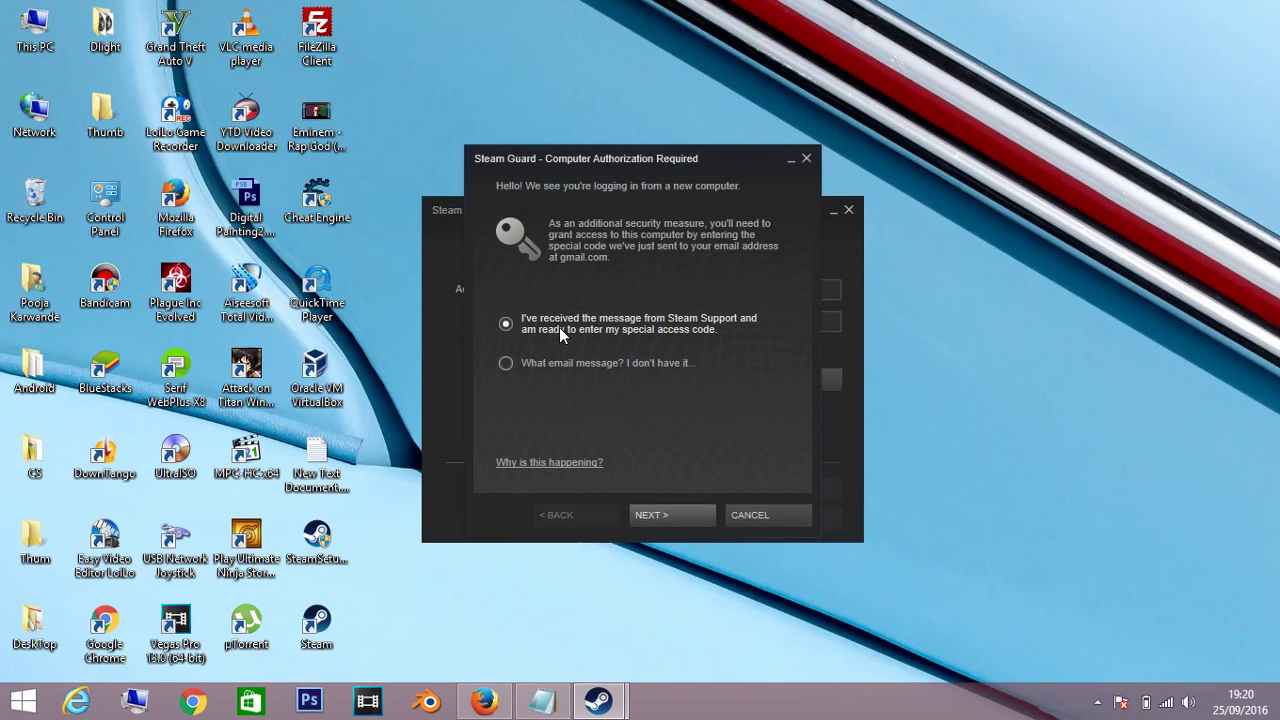
# Authorize this computer with the e-mailed Steam Guard access code and finish.
pyautogui.click(668, 516)
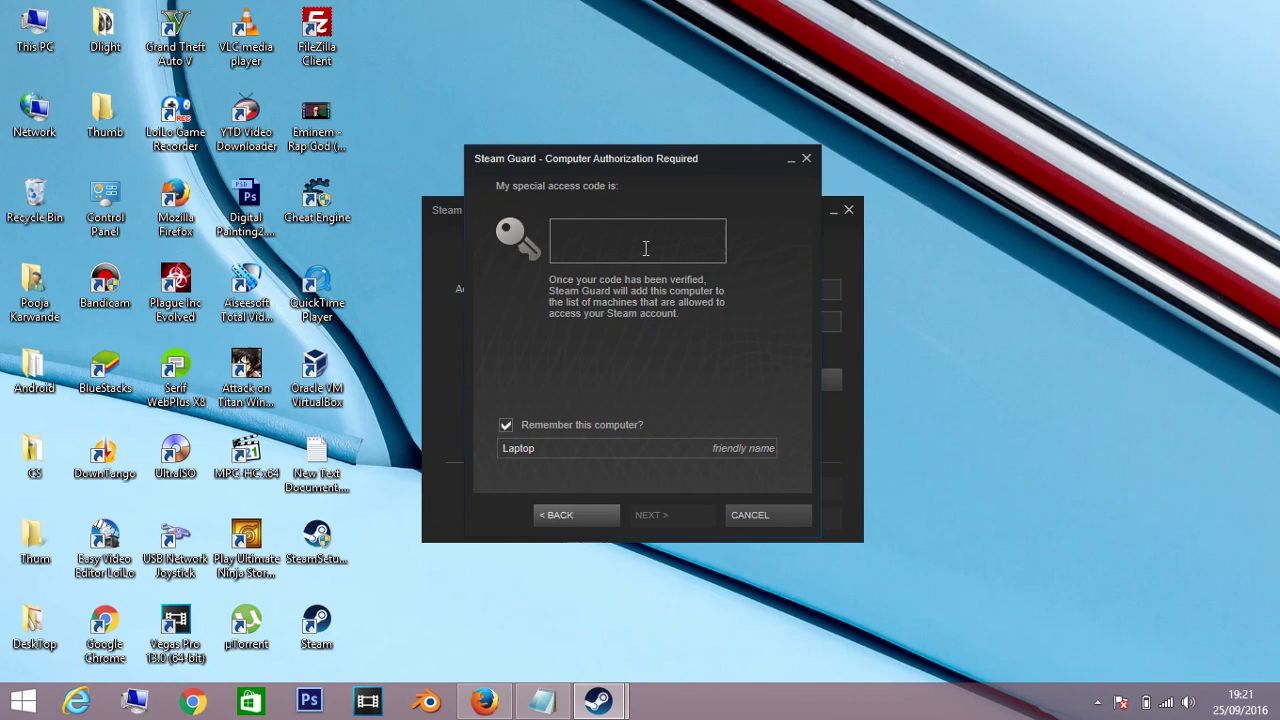
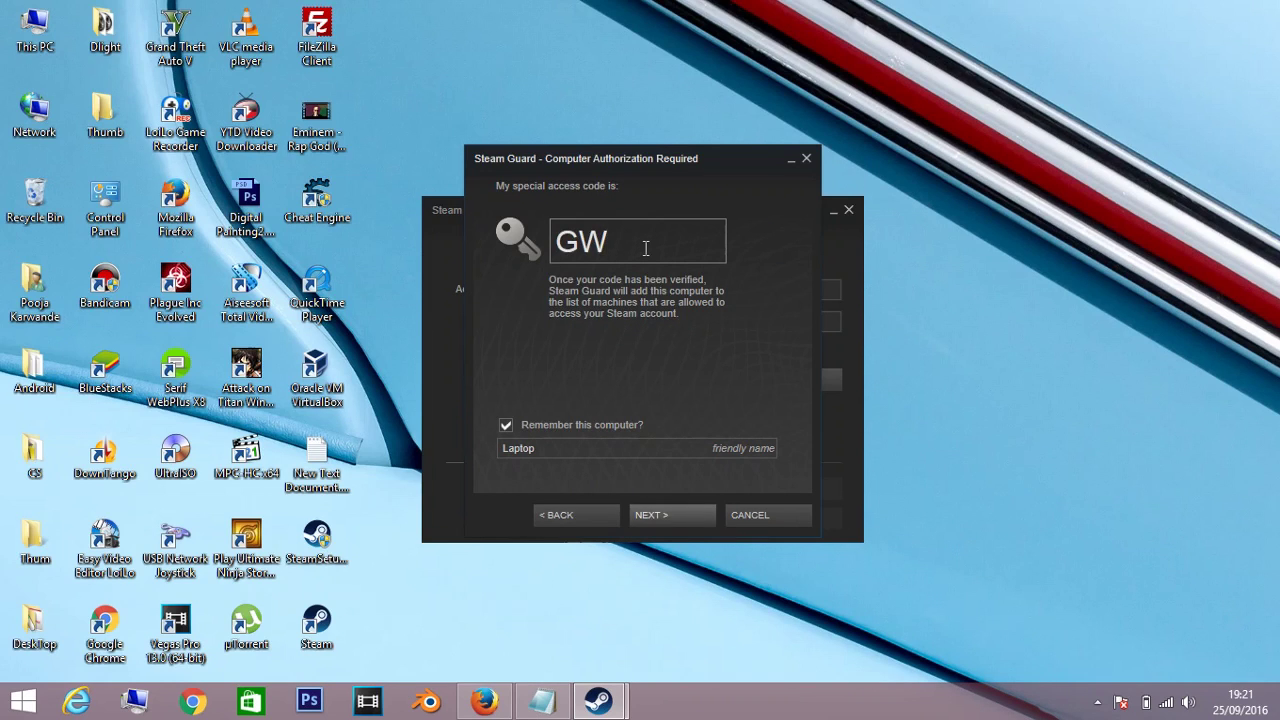
pyautogui.click(700, 510)
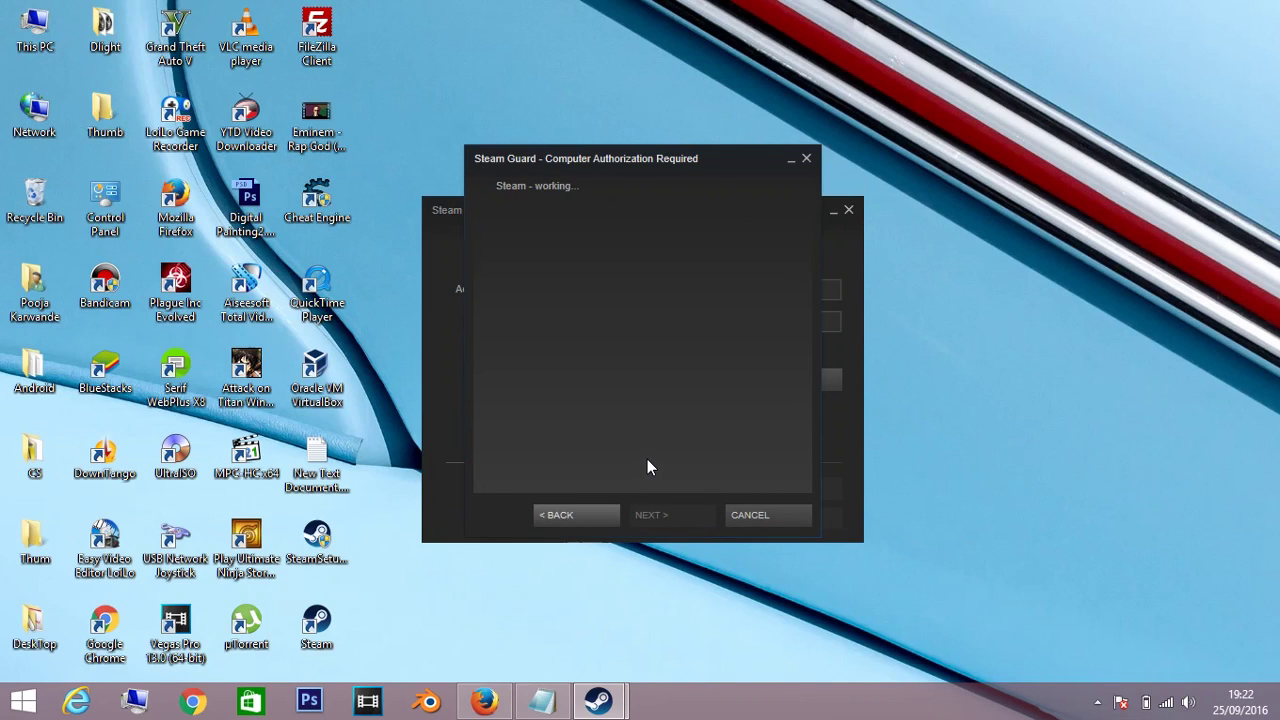
pyautogui.click(746, 515)
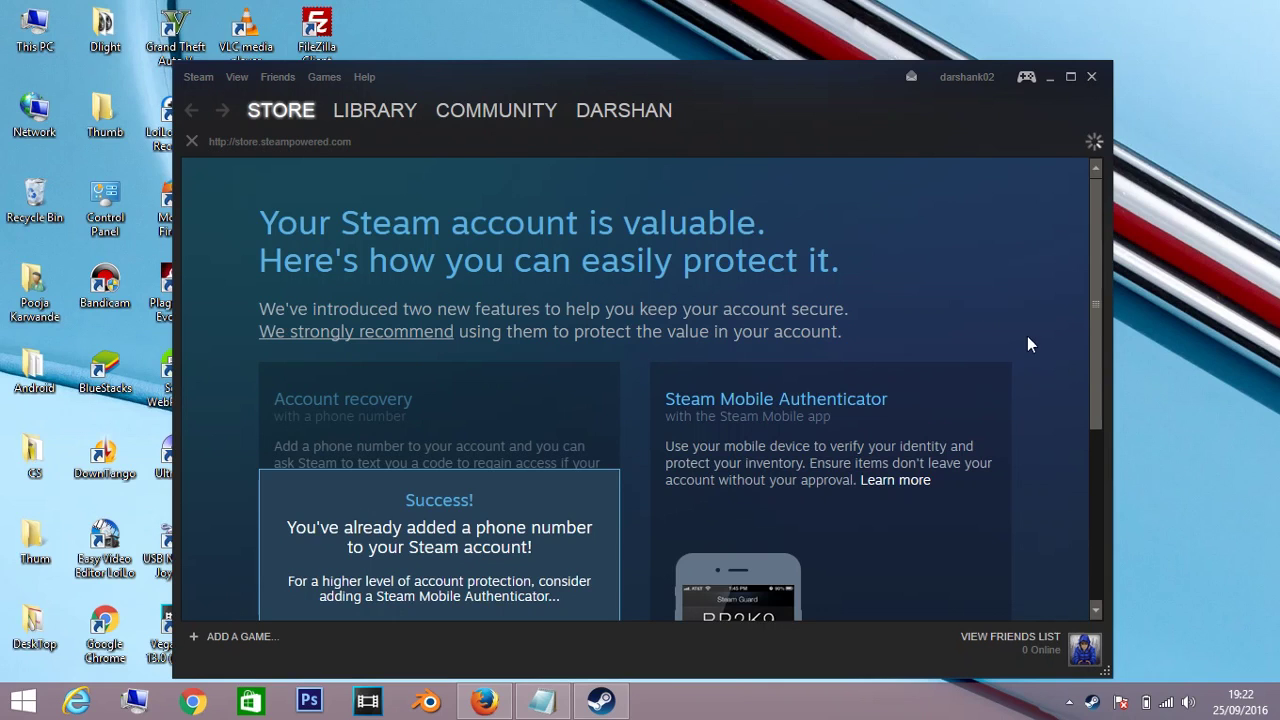
# Move the Steam window into place, visit Library and Community, then return to Store.
pyautogui.scroll(-5, 1008, 318)
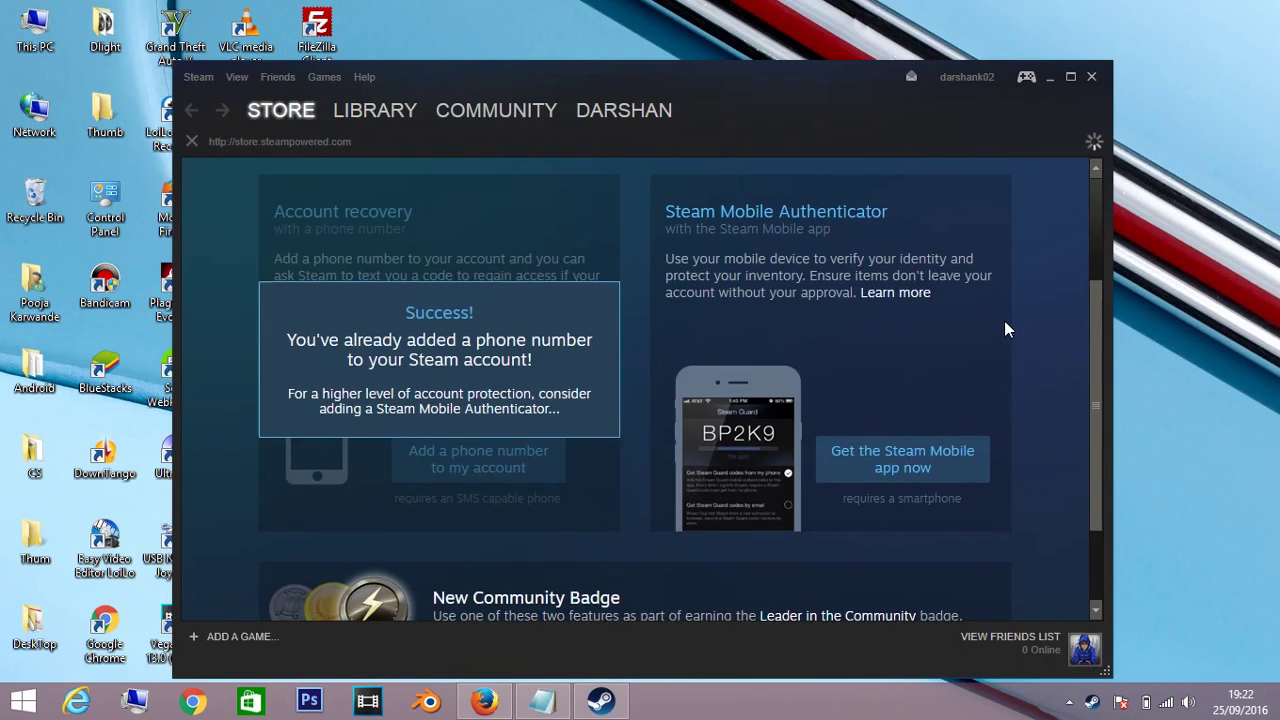
pyautogui.scroll(5, 1005, 321)
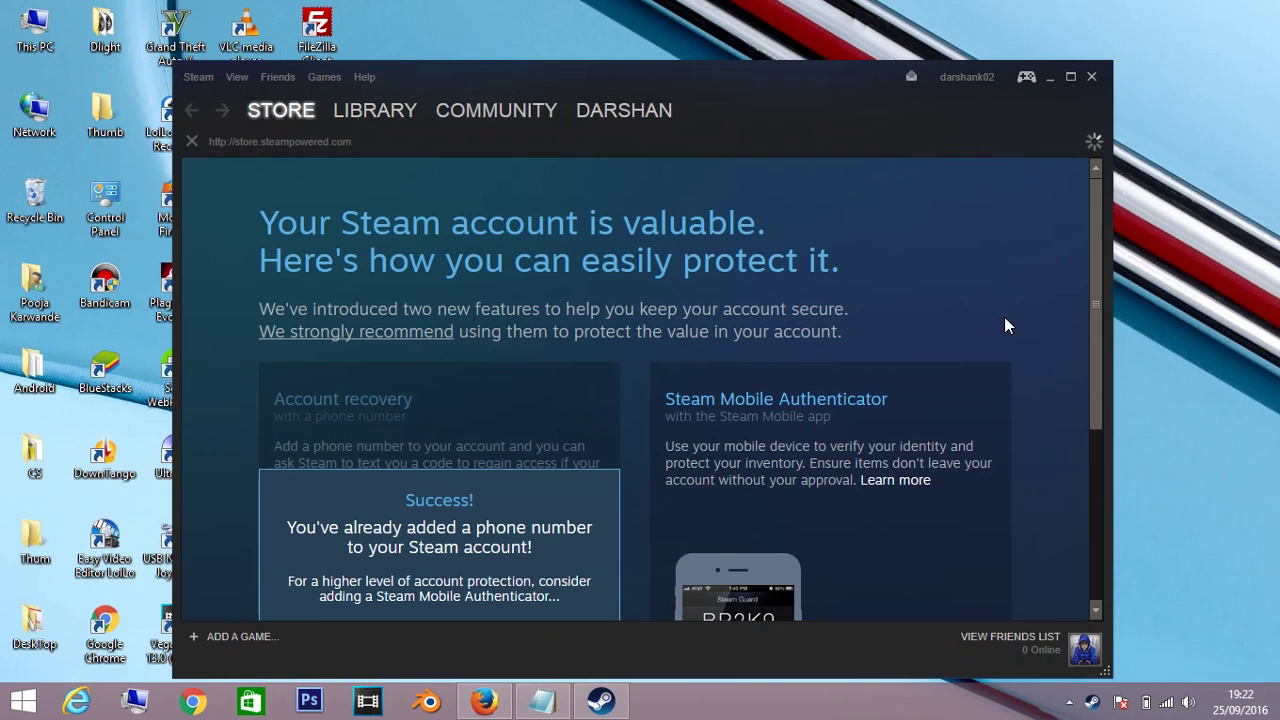
pyautogui.moveTo(768, 94); pyautogui.dragTo(811, 73)
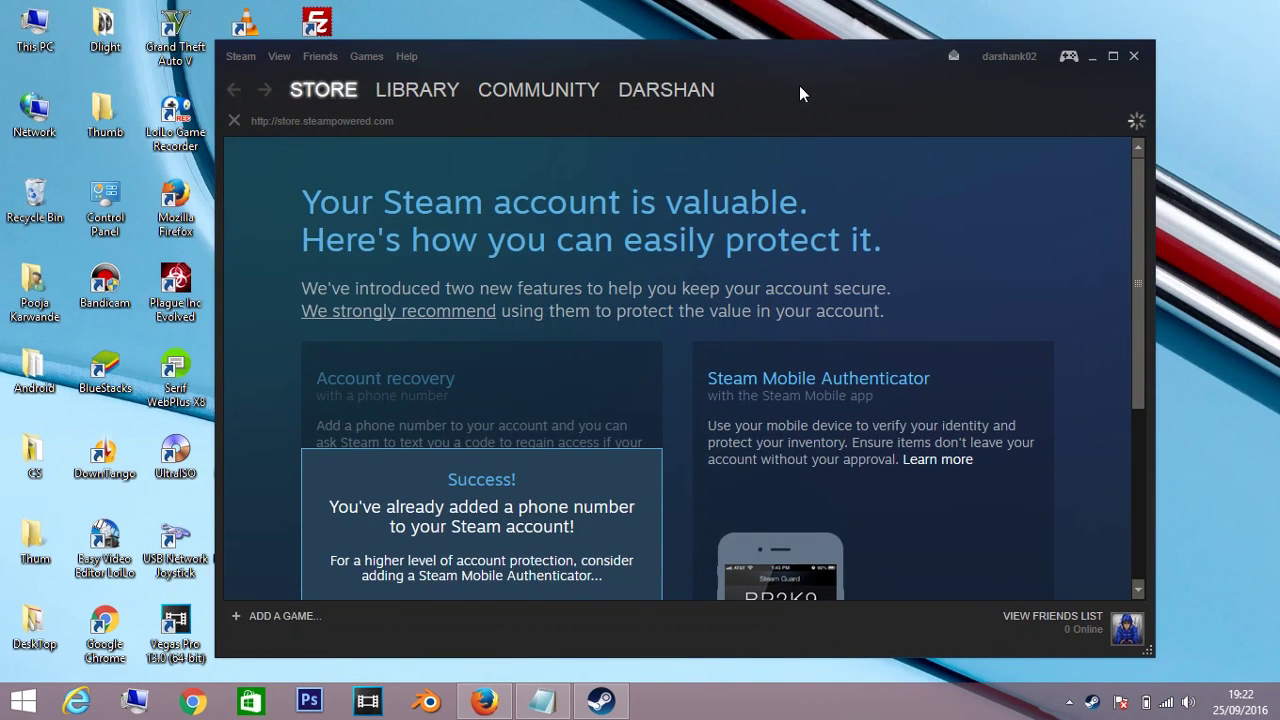
pyautogui.scroll(-5, 885, 297)
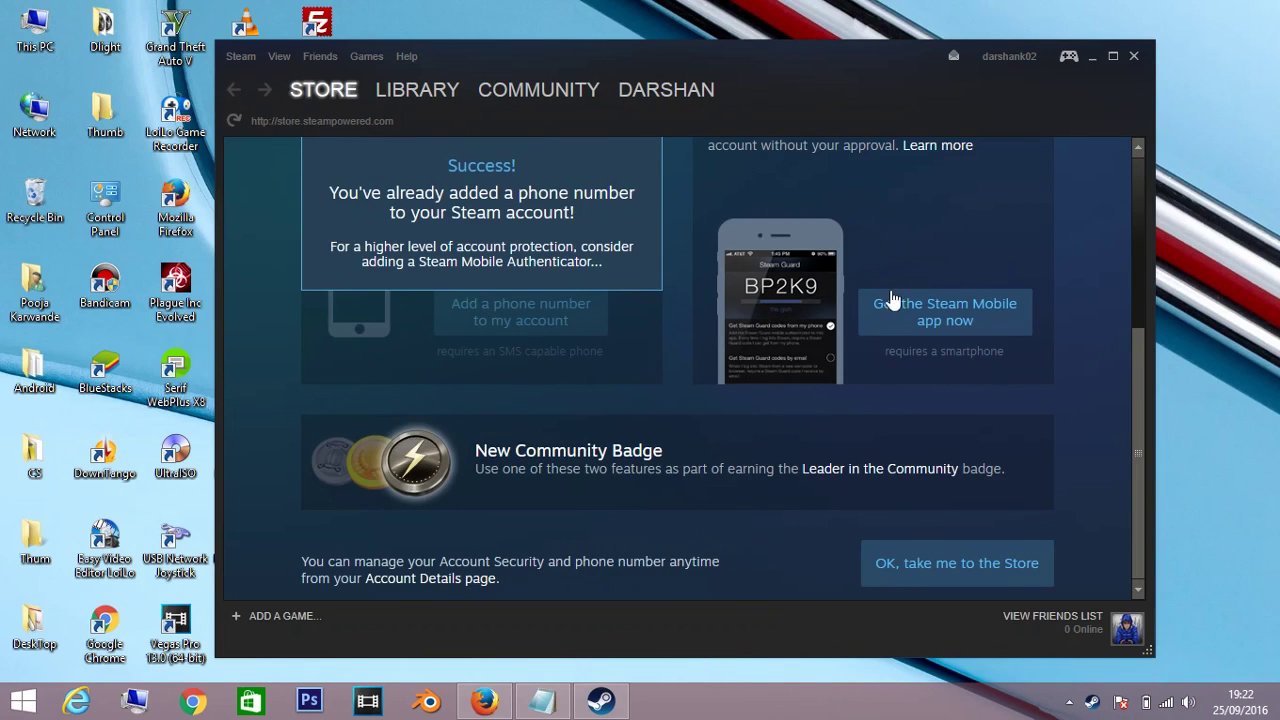
pyautogui.scroll(5, 891, 297)
pyautogui.click(433, 89)
pyautogui.click(556, 91)
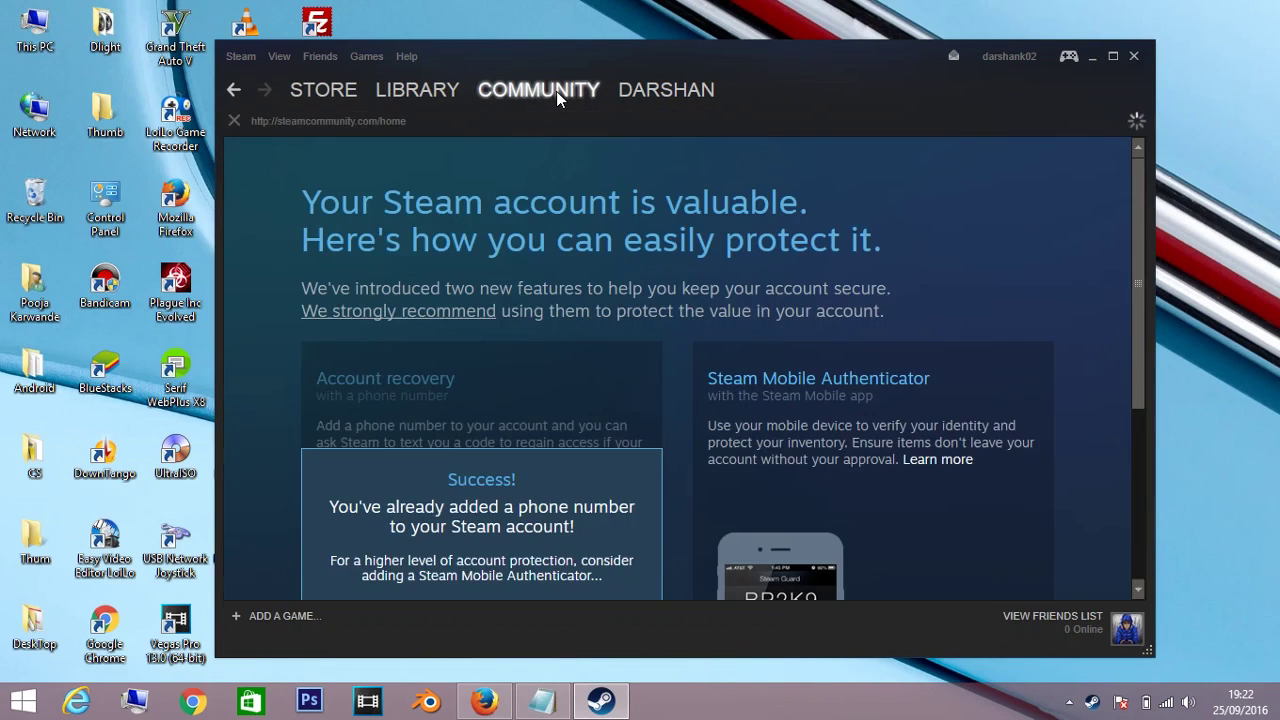
pyautogui.click(352, 94)
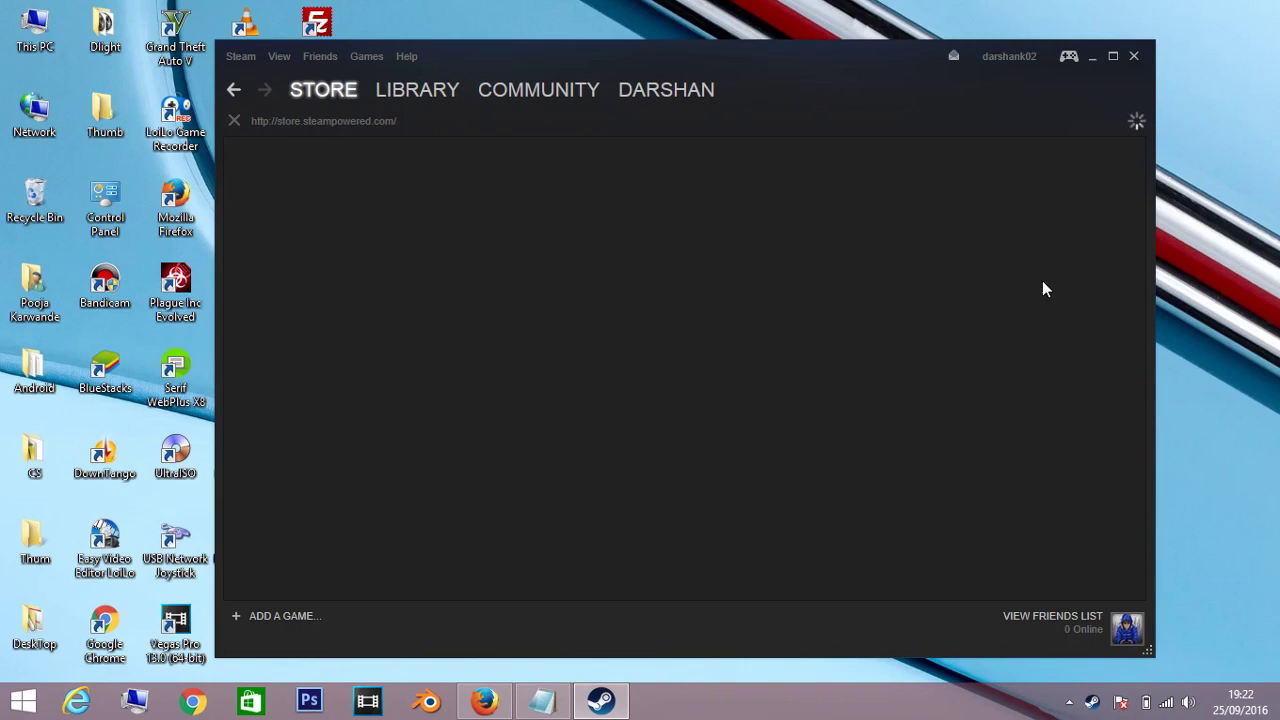
pyautogui.scroll(-3, 1042, 280)
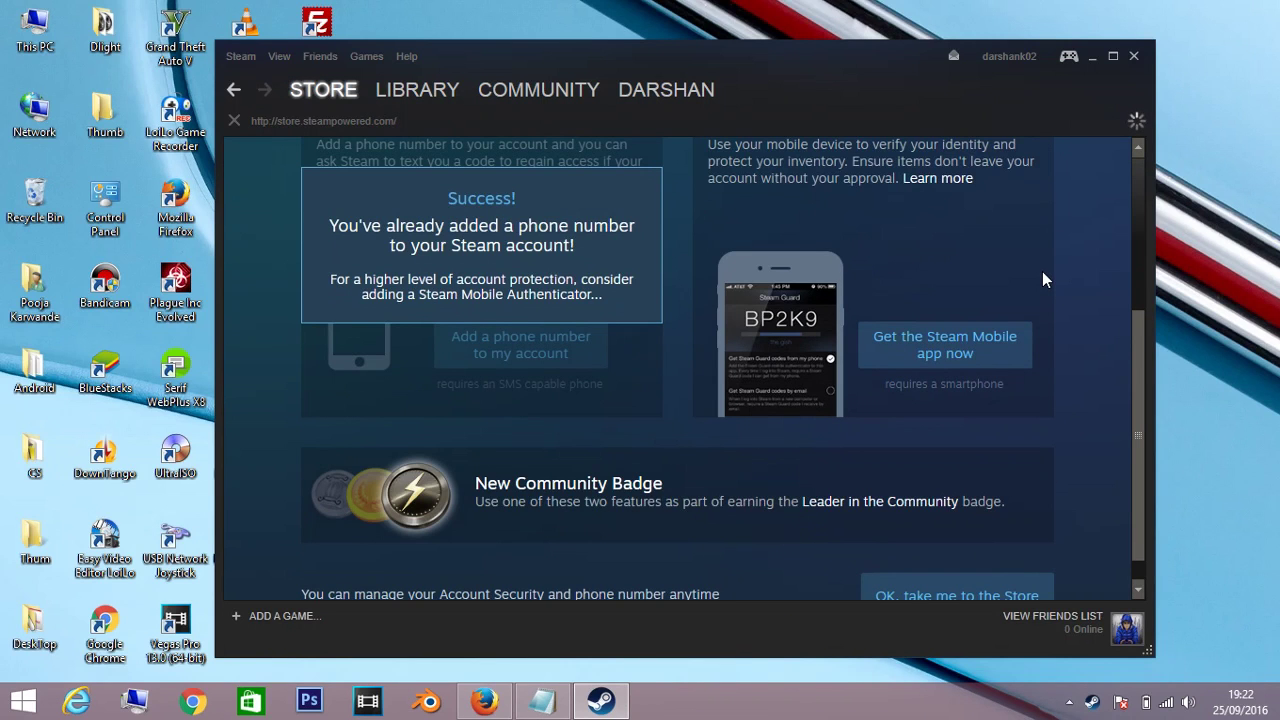
pyautogui.scroll(-1, 1042, 271)
pyautogui.scroll(2, 1039, 278)
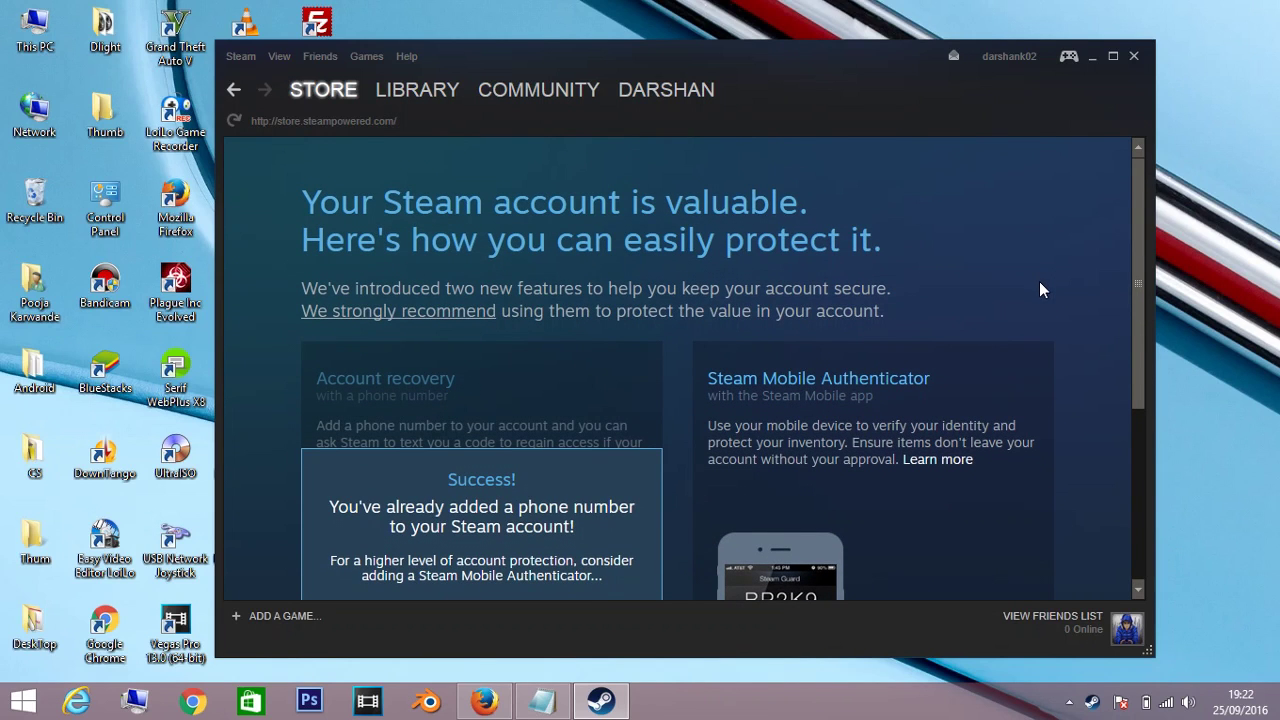